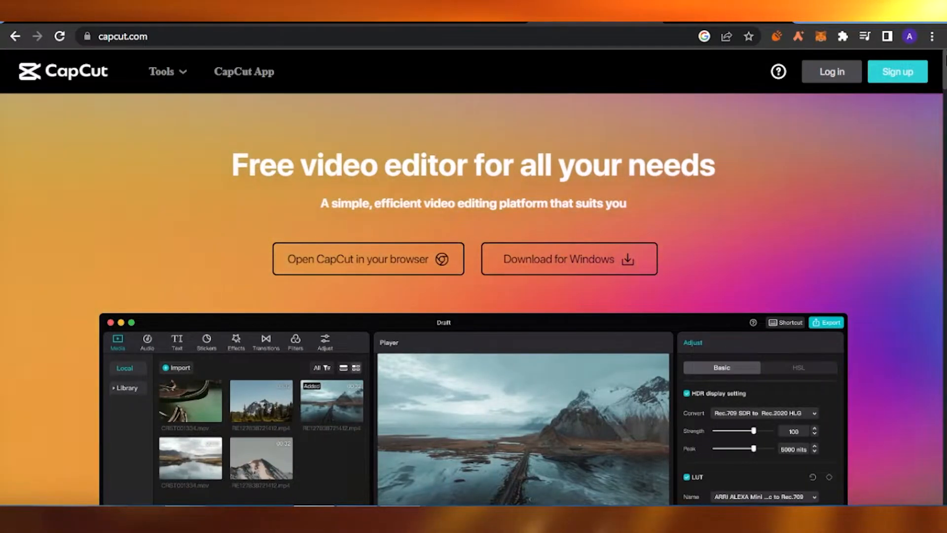
# Look through the CapCut homepage, including its free materials, editing features and the list of tools
pyautogui.scroll(-1, 472, 314)
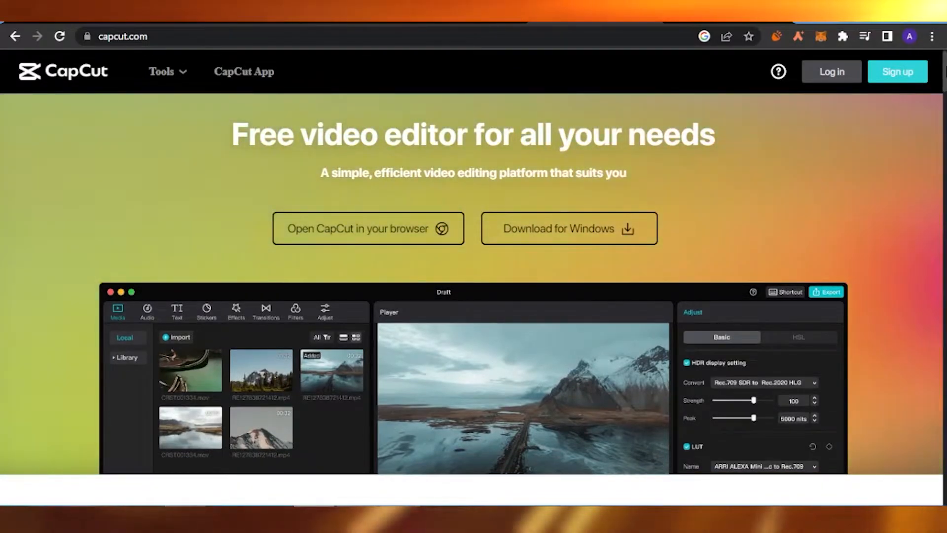
pyautogui.scroll(-4, 473, 281)
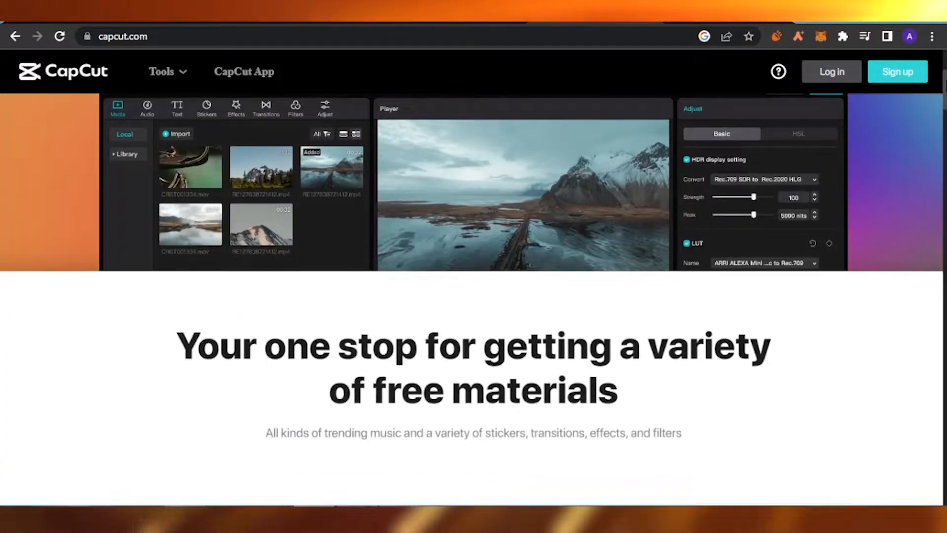
pyautogui.scroll(5, 473, 267)
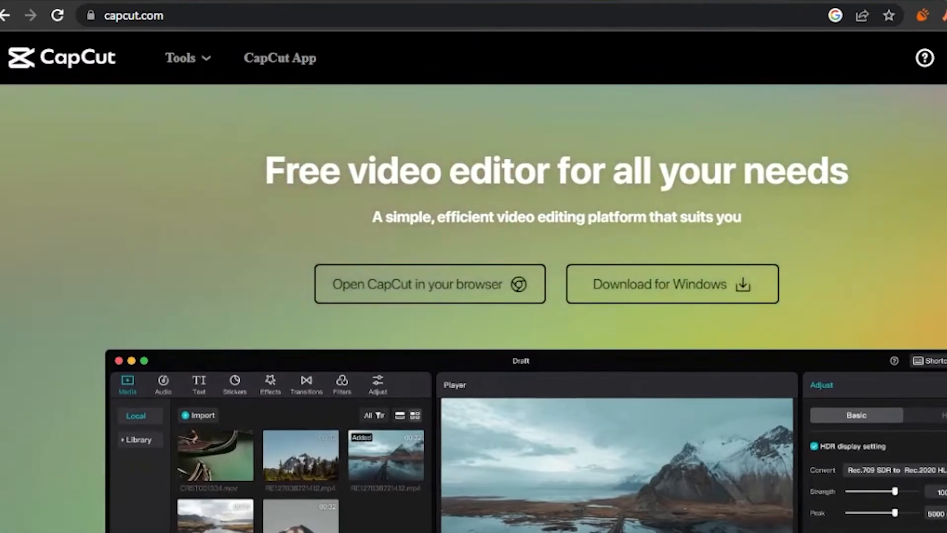
pyautogui.scroll(-9, 473, 306)
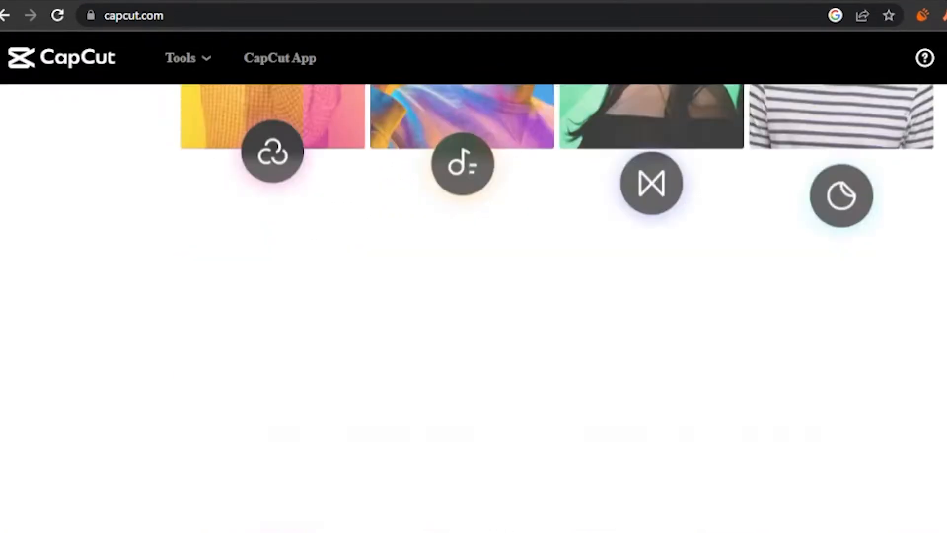
pyautogui.scroll(4, 474, 266)
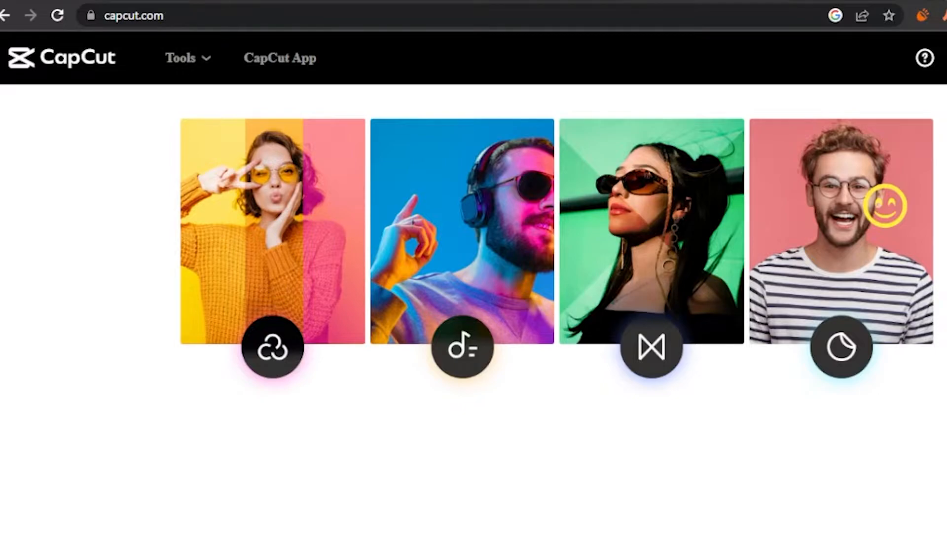
pyautogui.scroll(-8, 474, 267)
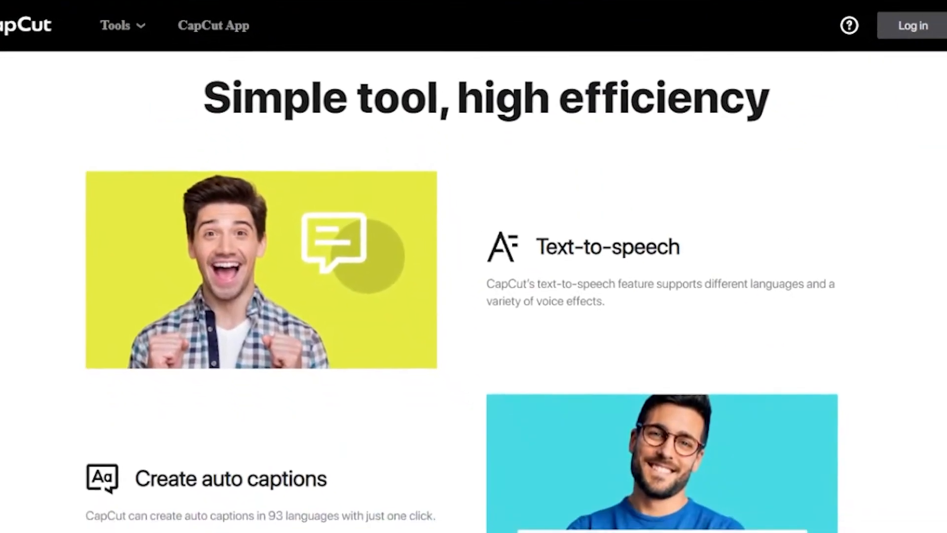
pyautogui.scroll(15, 474, 266)
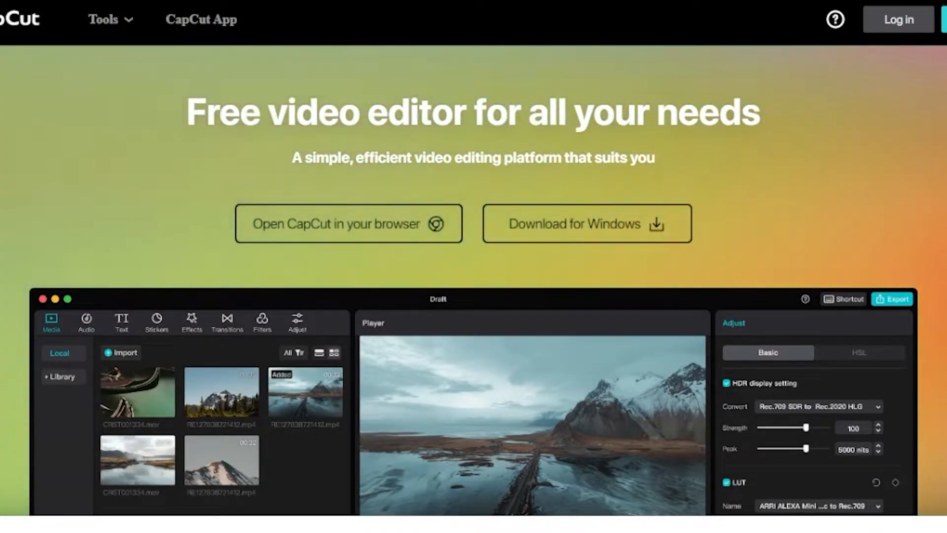
pyautogui.moveTo(127, 24)
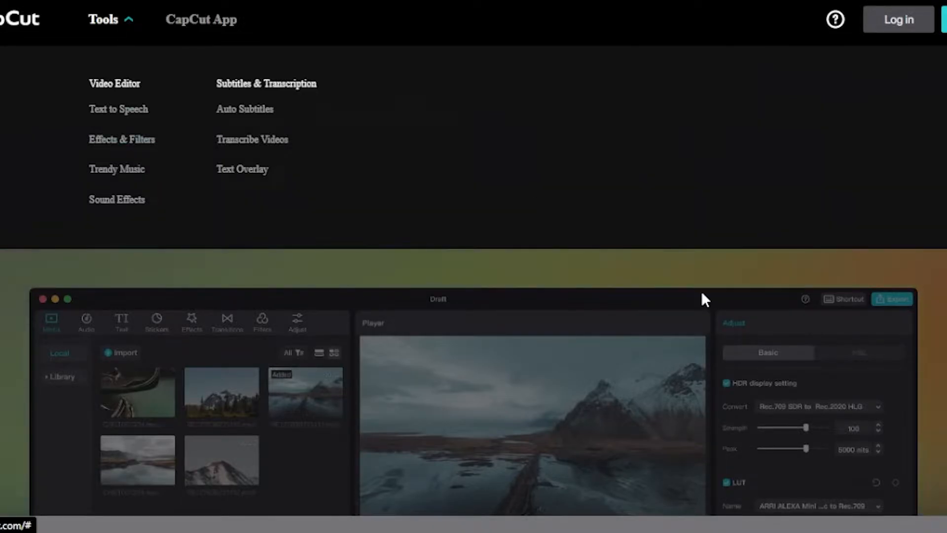
pyautogui.scroll(-1, 474, 296)
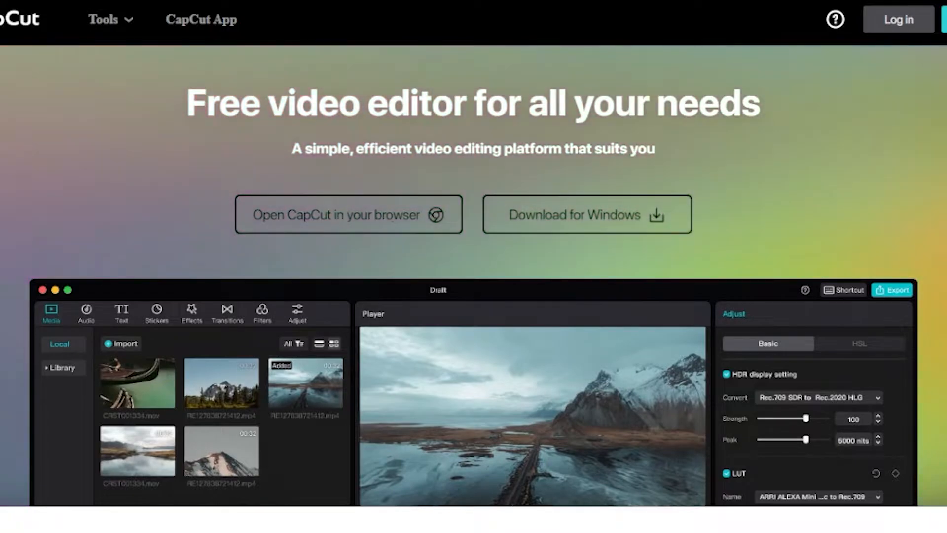
pyautogui.scroll(-4, 474, 296)
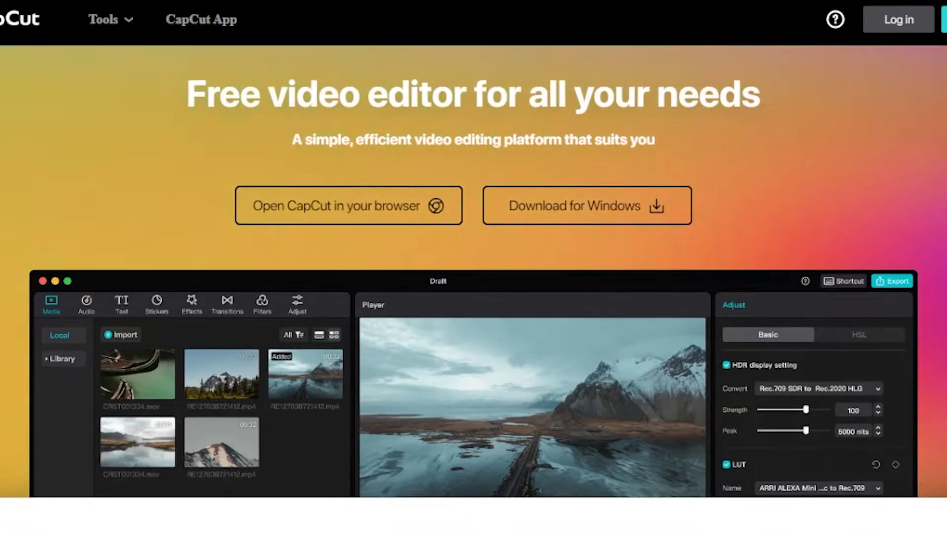
pyautogui.scroll(4, 504, 132)
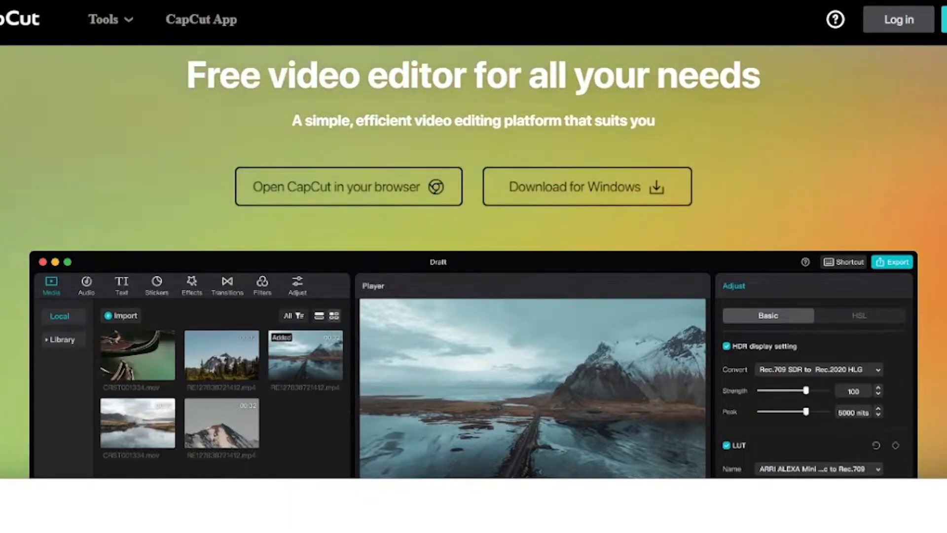
pyautogui.scroll(-3, 474, 288)
pyautogui.scroll(3, 473, 288)
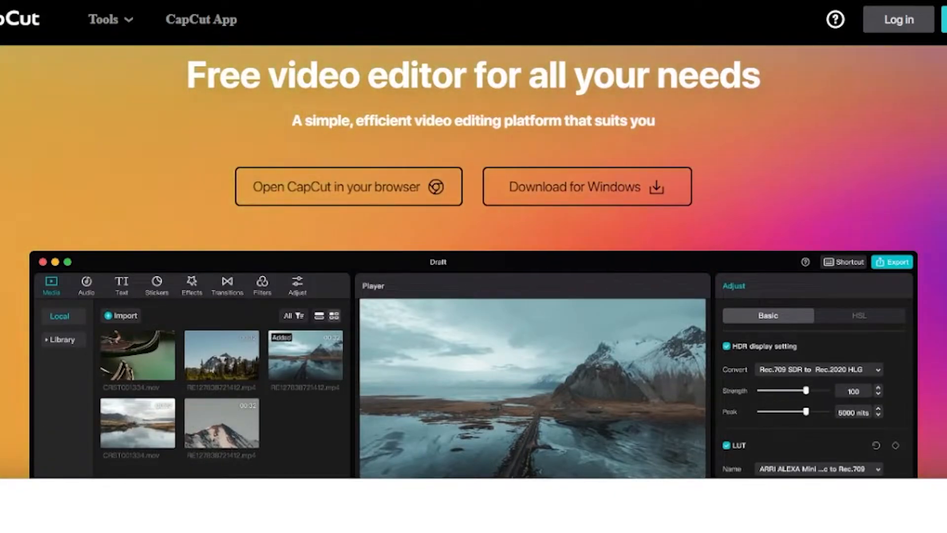
pyautogui.scroll(-3, 474, 289)
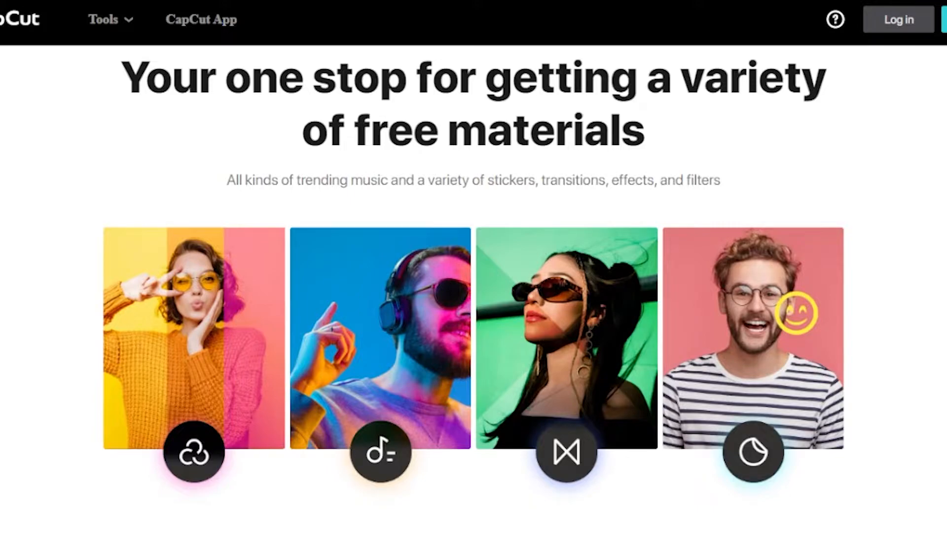
pyautogui.scroll(-6, 473, 289)
# Open the CapCut browser editor and create a project from the 16:9 YouTube ads preset
pyautogui.scroll(12, 474, 289)
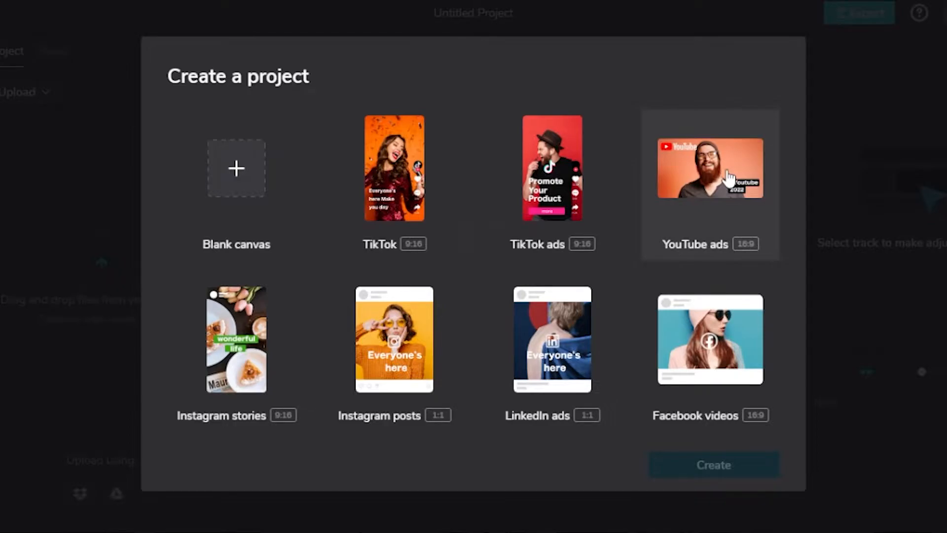
pyautogui.click(740, 460)
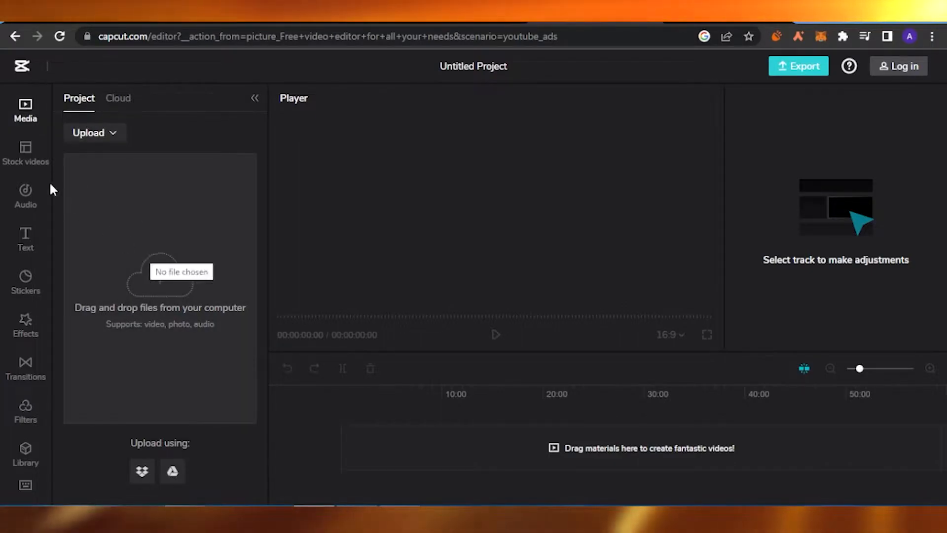
# Browse the stock videos, preview the 13-second night highway interchange clip and show all video categories
pyautogui.click(25, 155)
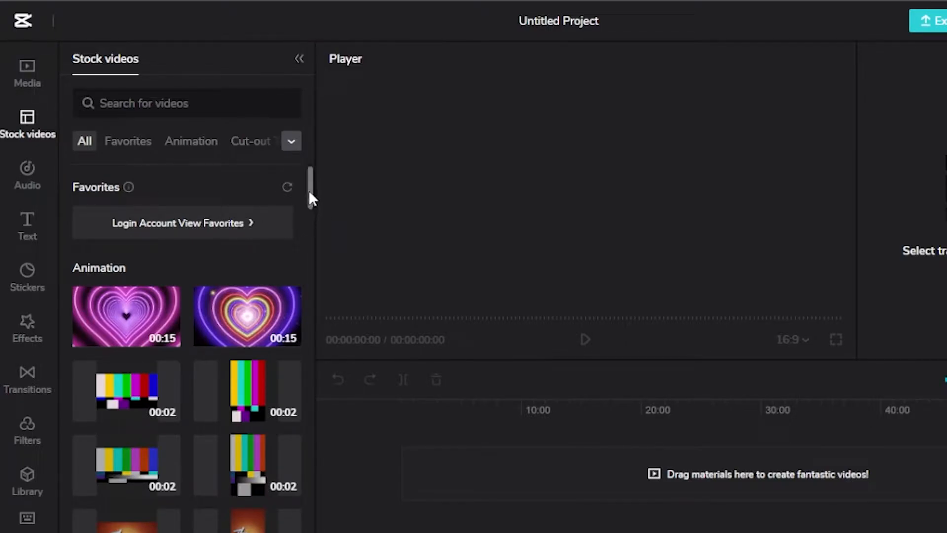
pyautogui.moveTo(308, 184); pyautogui.dragTo(305, 341)
pyautogui.scroll(-1, 308, 290)
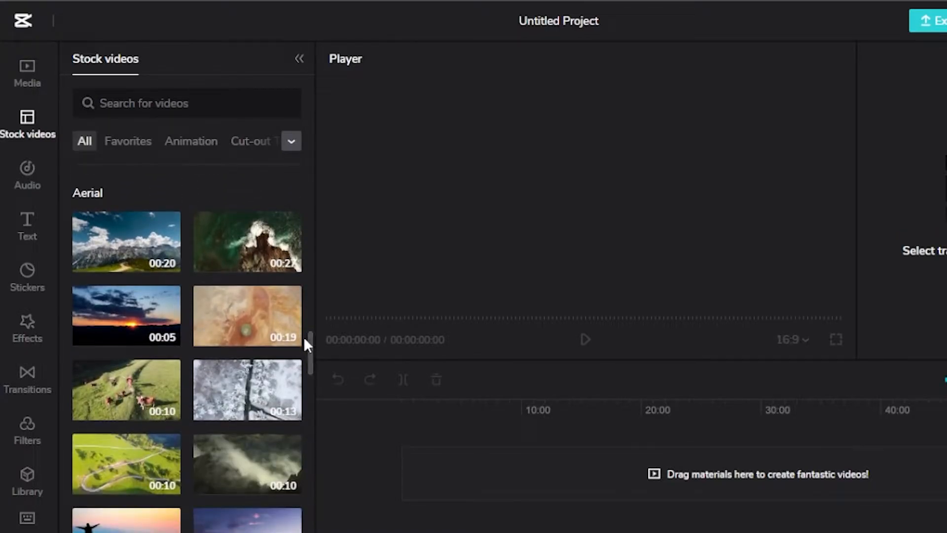
pyautogui.moveTo(143, 310)
pyautogui.moveTo(310, 353); pyautogui.dragTo(309, 401)
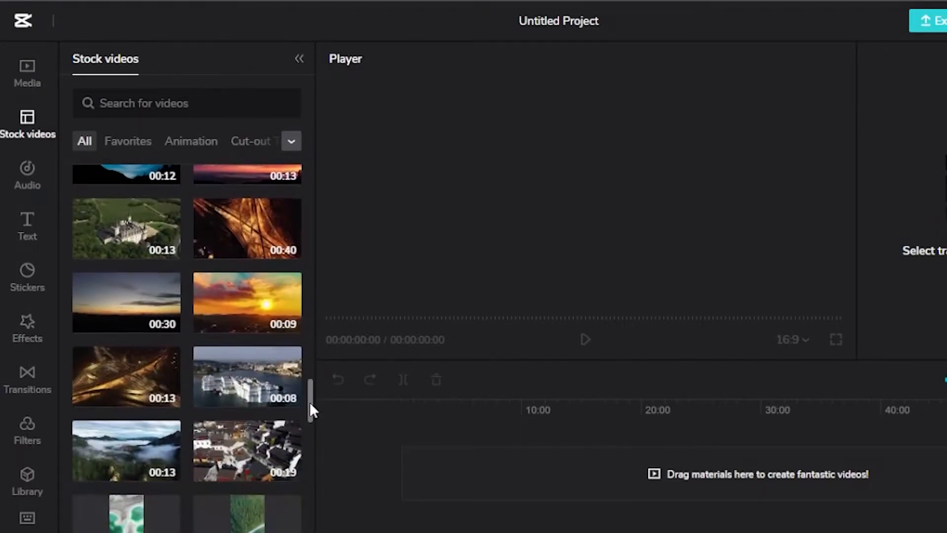
pyautogui.click(132, 368)
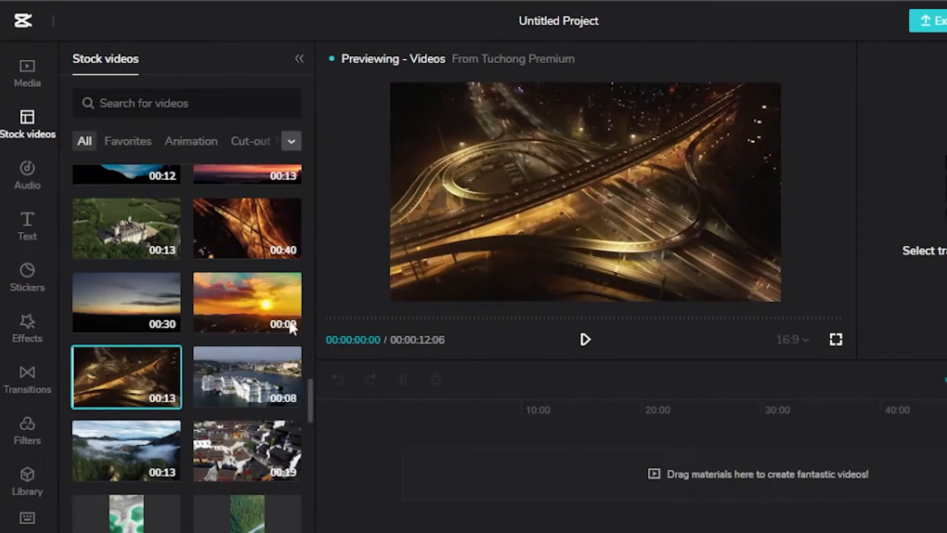
pyautogui.scroll(-1, 309, 454)
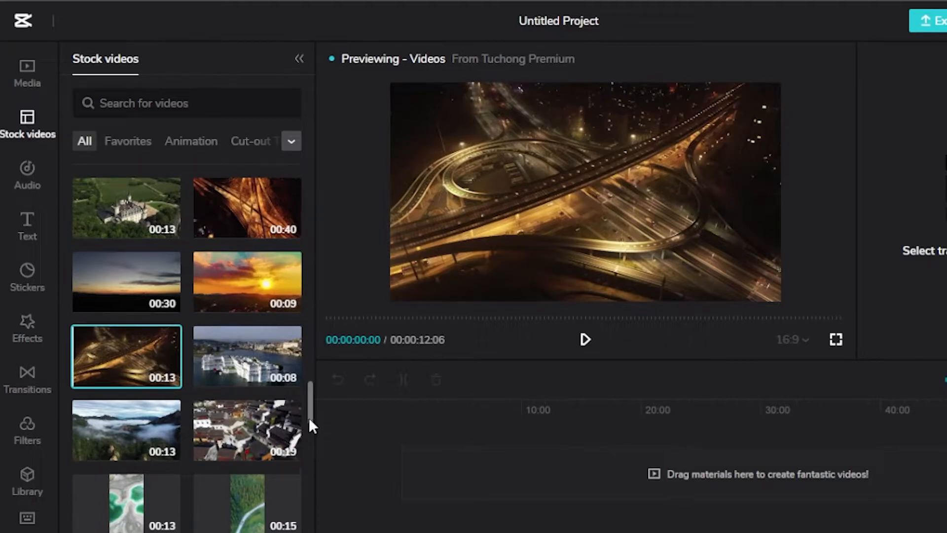
pyautogui.scroll(-8, 310, 419)
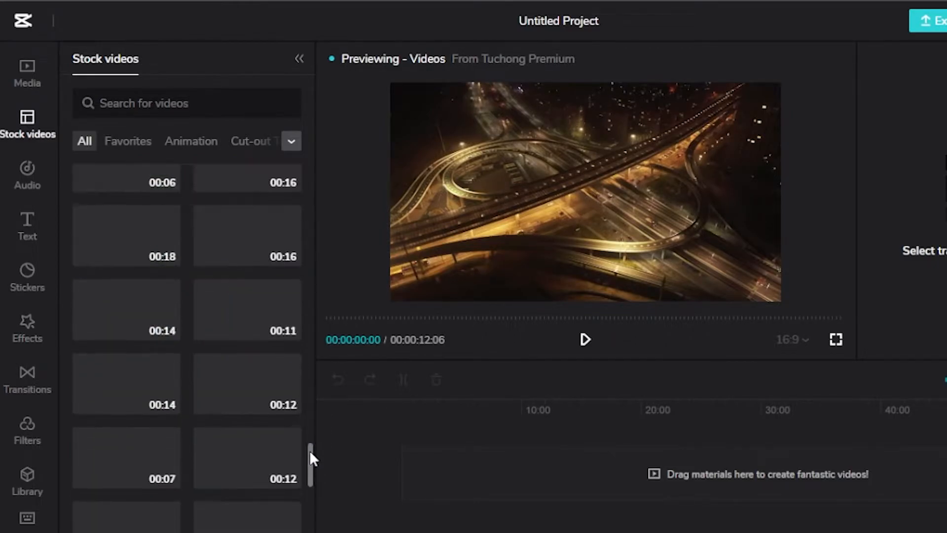
pyautogui.click(290, 142)
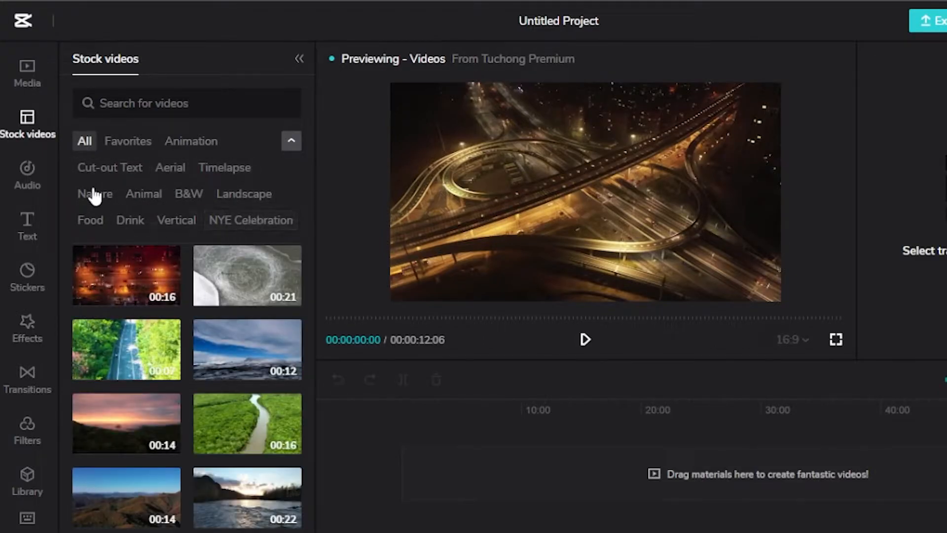
# Browse the songs in the music library and show all music categories
pyautogui.click(31, 180)
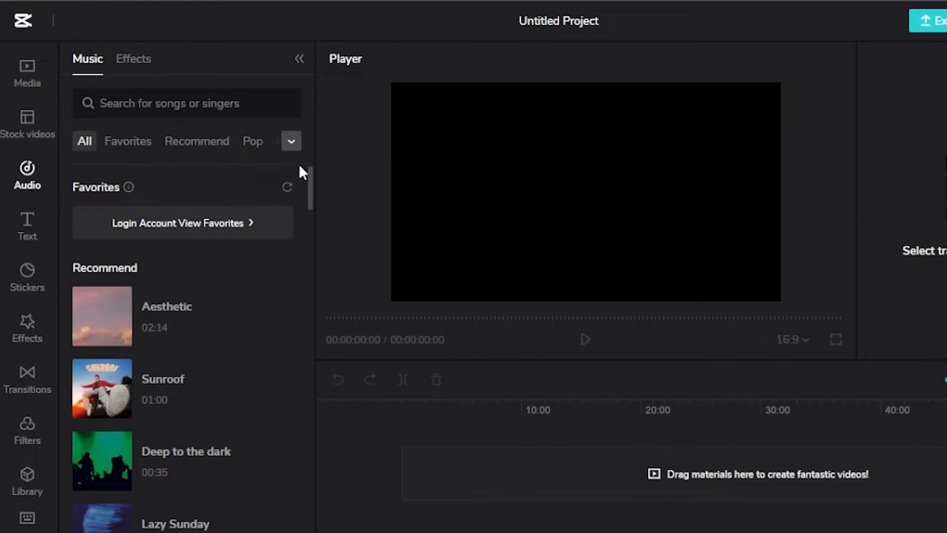
pyautogui.moveTo(310, 183); pyautogui.dragTo(309, 212)
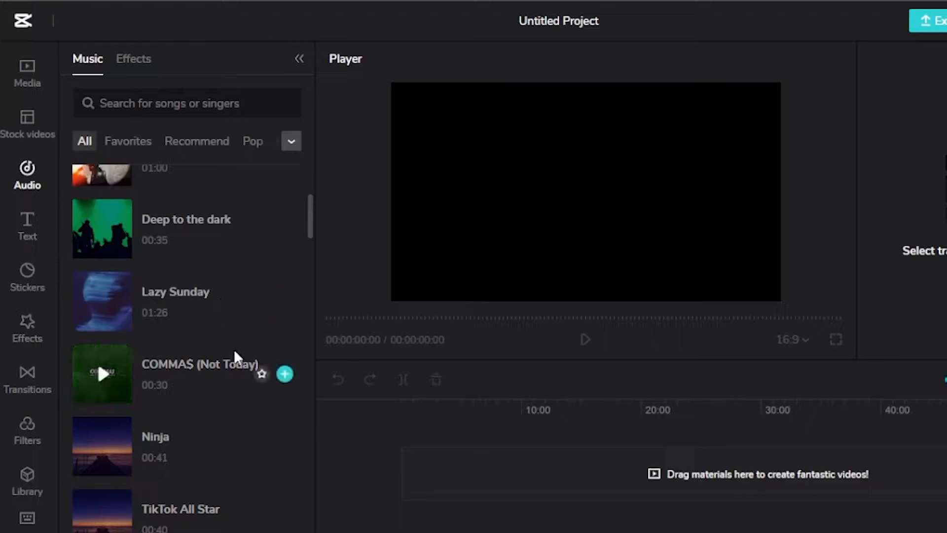
pyautogui.moveTo(310, 216); pyautogui.dragTo(307, 286)
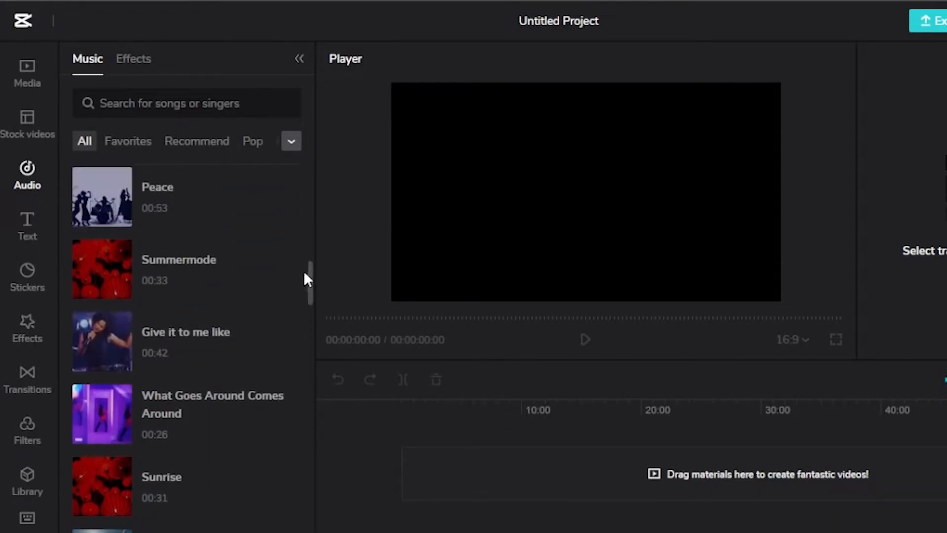
pyautogui.click(292, 143)
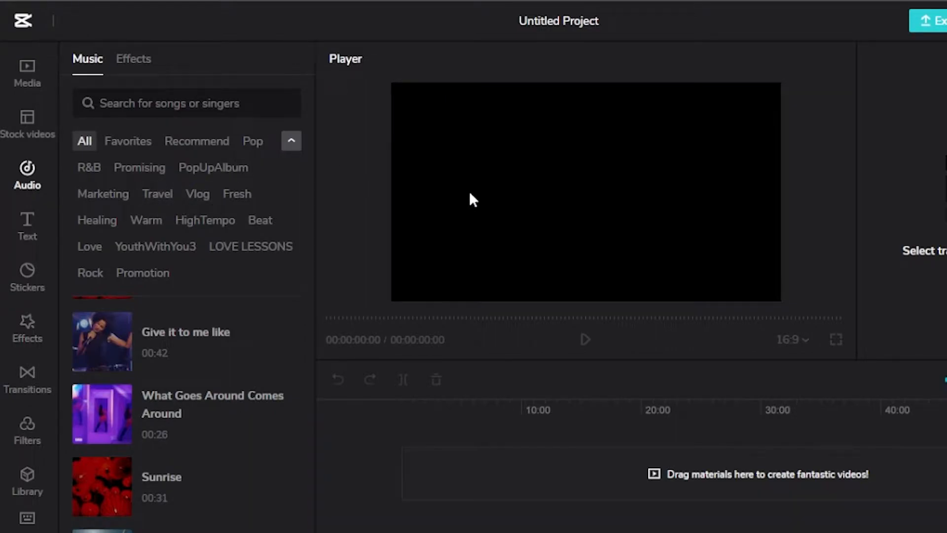
# Filter the audio effects by the Musical instruments category and look through the sounds
pyautogui.click(141, 64)
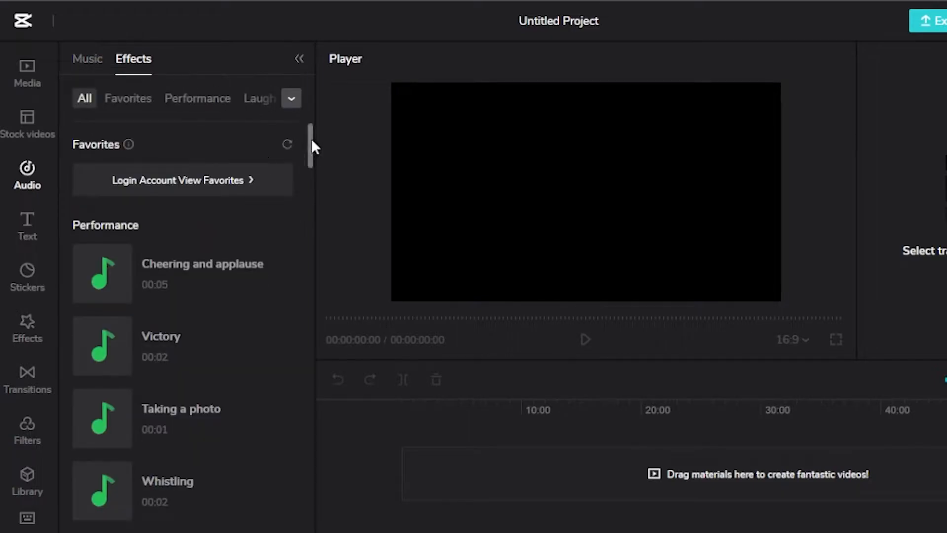
pyautogui.moveTo(312, 139)
pyautogui.mouseDown()
pyautogui.moveTo(312, 148)
pyautogui.moveTo(312, 138)
pyautogui.mouseUp()
pyautogui.click(291, 99)
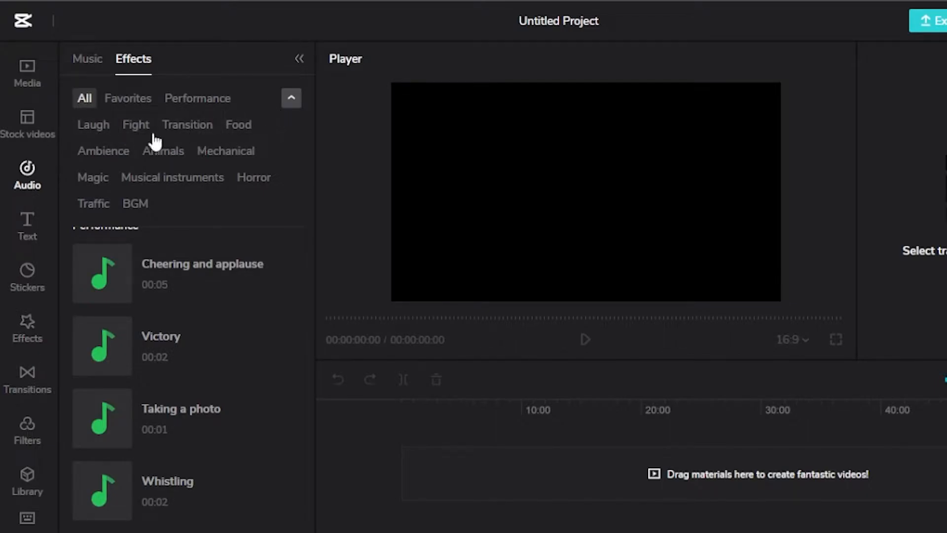
pyautogui.click(207, 175)
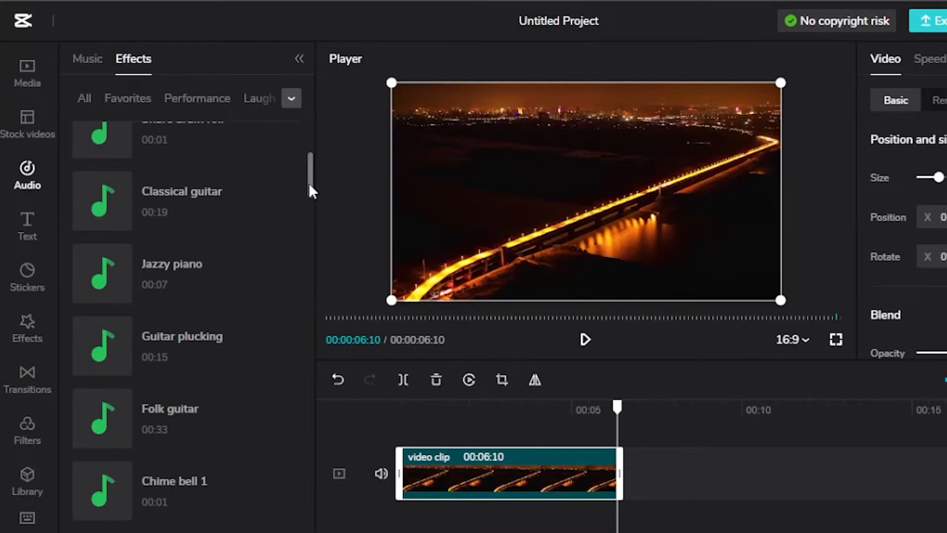
pyautogui.moveTo(309, 185); pyautogui.dragTo(309, 149)
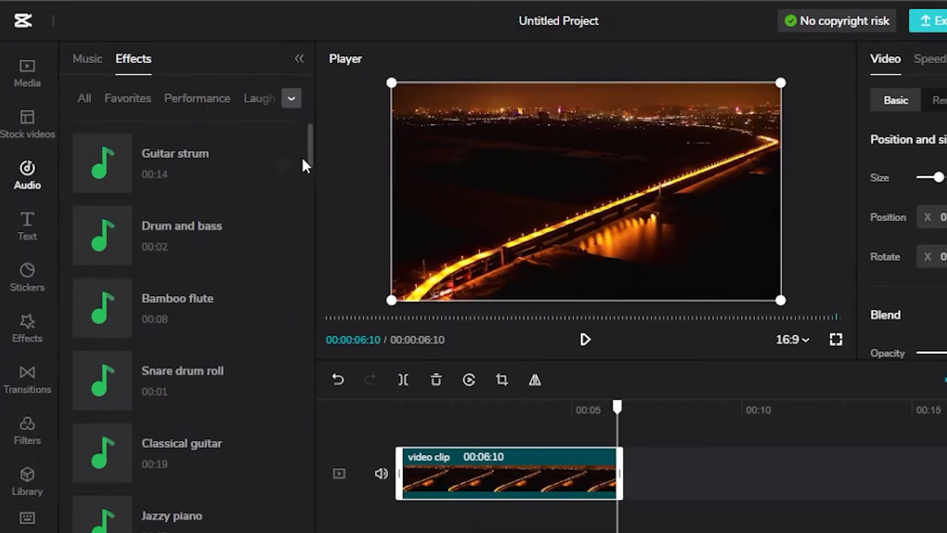
pyautogui.moveTo(310, 146); pyautogui.dragTo(309, 172)
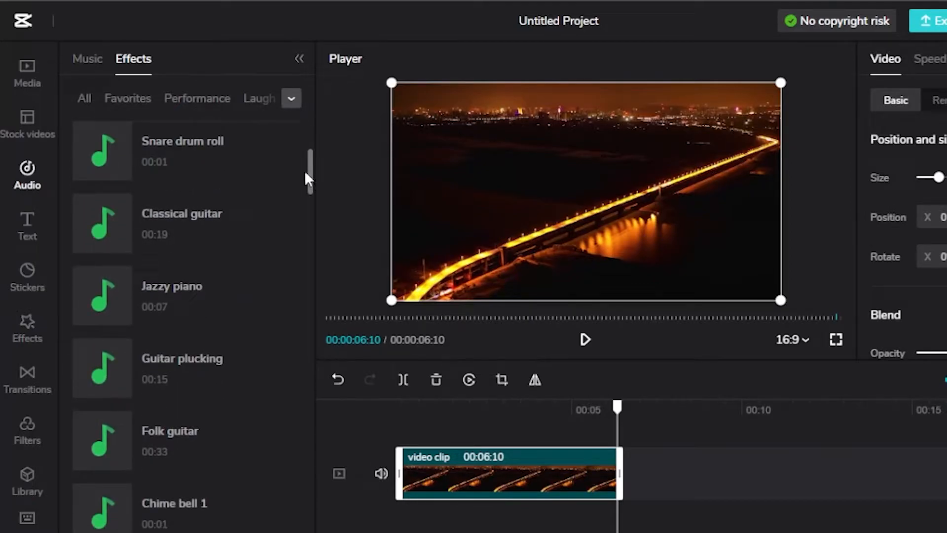
# Preview the Classical guitar sound, add it to the timeline and align its start with the video clip's start
pyautogui.moveTo(133, 216)
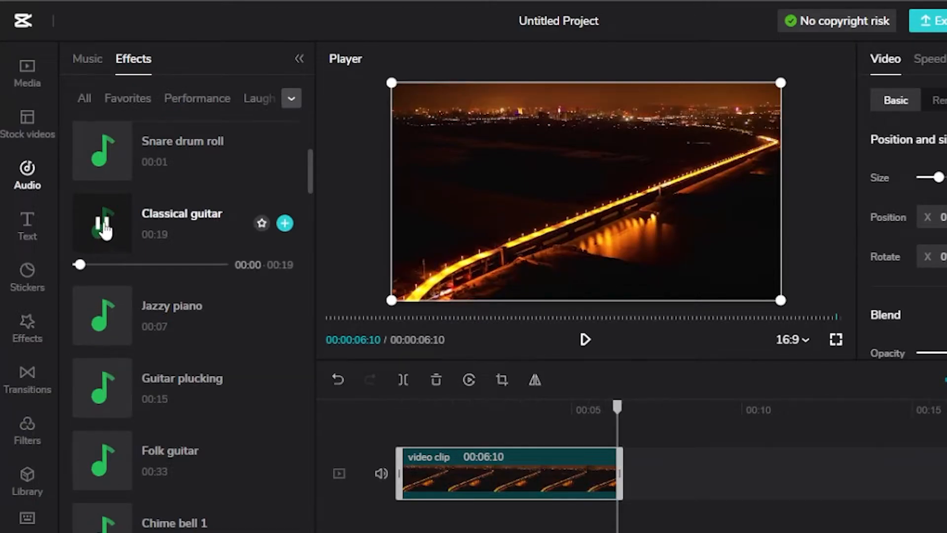
pyautogui.click(284, 225)
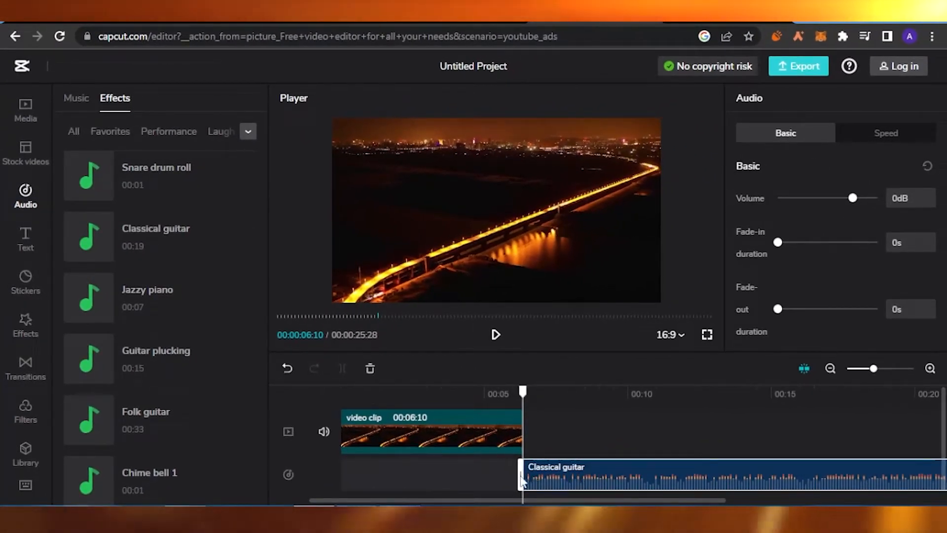
pyautogui.click(341, 477)
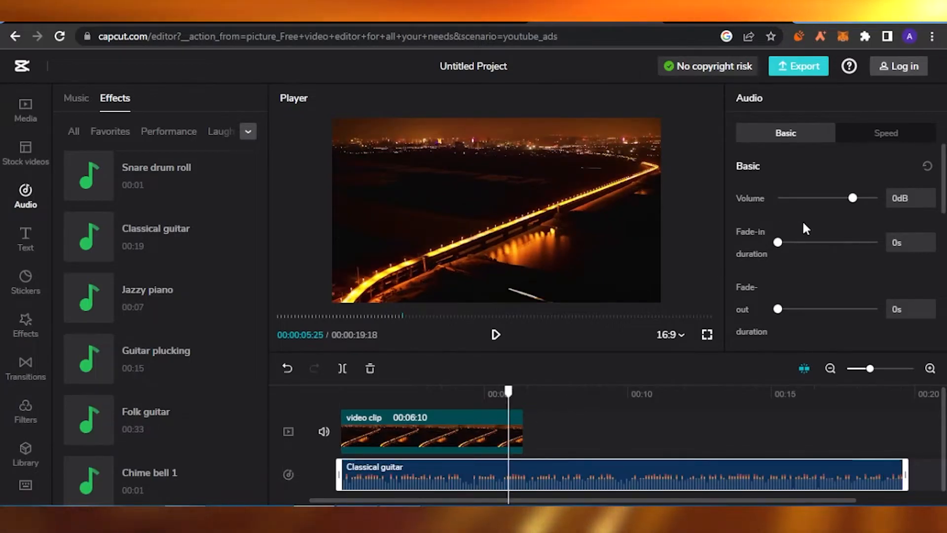
pyautogui.moveTo(852, 202)
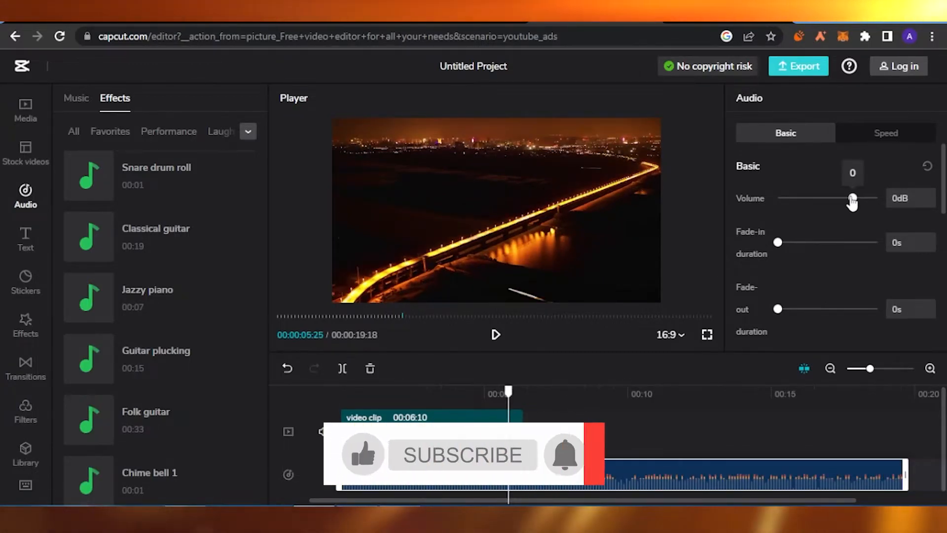
# Set the Classical guitar audio's volume to 0.5 dB, fade-in to 0.6 s and fade-out to 0.9 s, and show its speed settings
pyautogui.moveTo(853, 198)
pyautogui.mouseDown()
pyautogui.moveTo(827, 199)
pyautogui.moveTo(853, 200)
pyautogui.mouseUp()
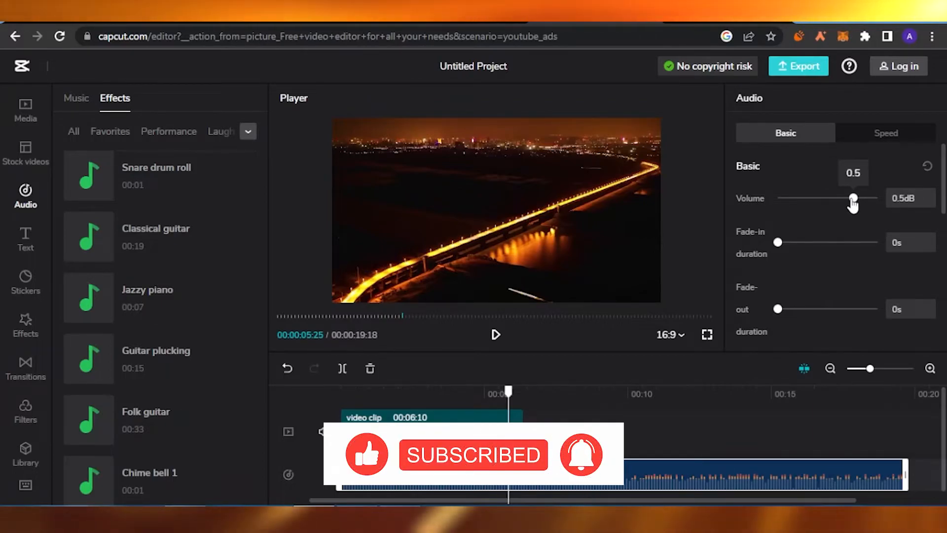
pyautogui.moveTo(780, 250)
pyautogui.mouseDown()
pyautogui.moveTo(804, 247)
pyautogui.moveTo(784, 247)
pyautogui.mouseUp()
pyautogui.moveTo(788, 314)
pyautogui.mouseDown()
pyautogui.moveTo(798, 314)
pyautogui.moveTo(788, 311)
pyautogui.mouseUp()
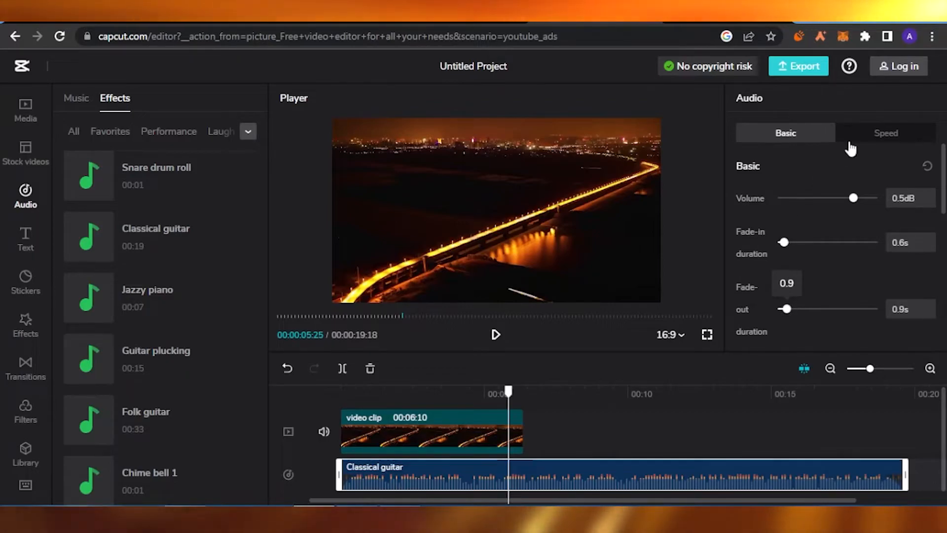
pyautogui.click(895, 133)
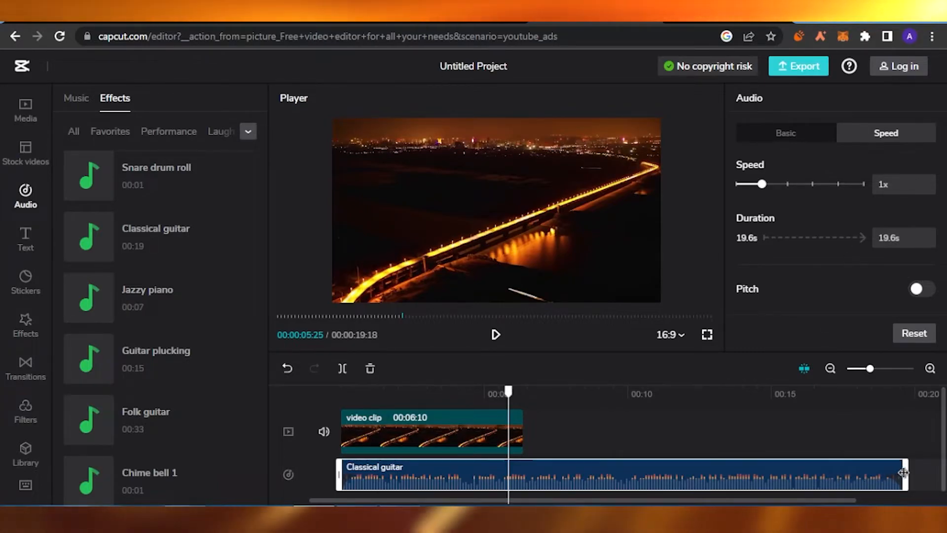
# Trim the end of the Classical guitar audio to match the end of the video clip and play the result
pyautogui.moveTo(905, 474); pyautogui.dragTo(522, 473)
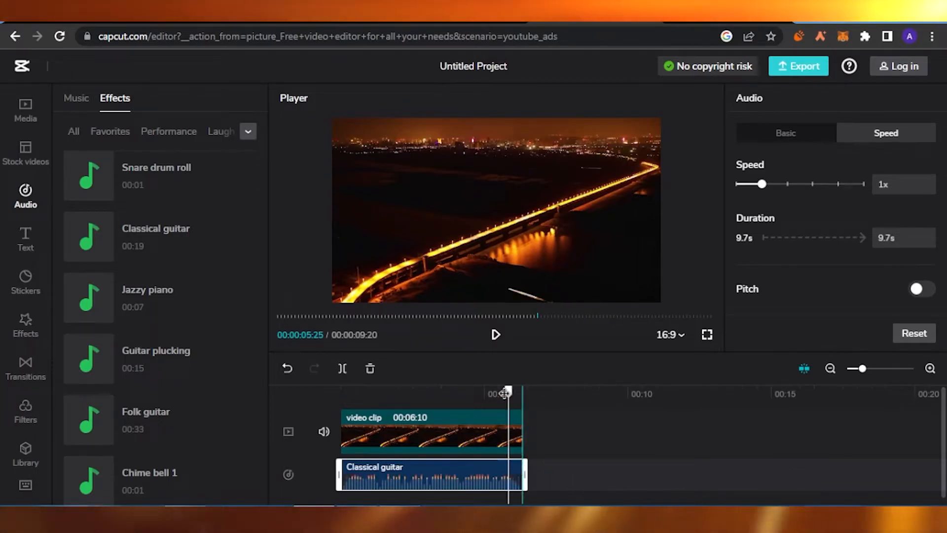
pyautogui.moveTo(509, 392); pyautogui.dragTo(523, 392)
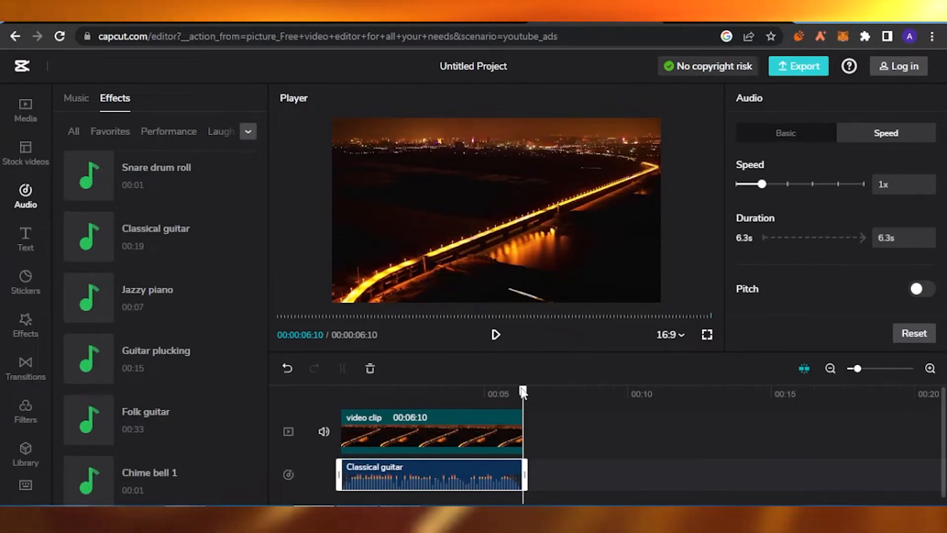
pyautogui.moveTo(418, 434)
pyautogui.mouseDown()
pyautogui.moveTo(389, 436)
pyautogui.moveTo(421, 433)
pyautogui.mouseUp()
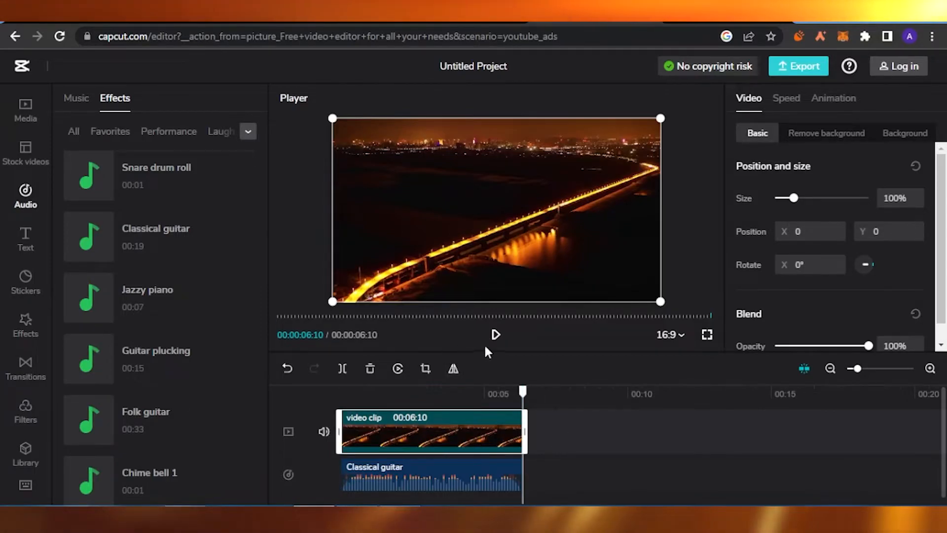
pyautogui.click(496, 335)
pyautogui.click(496, 335)
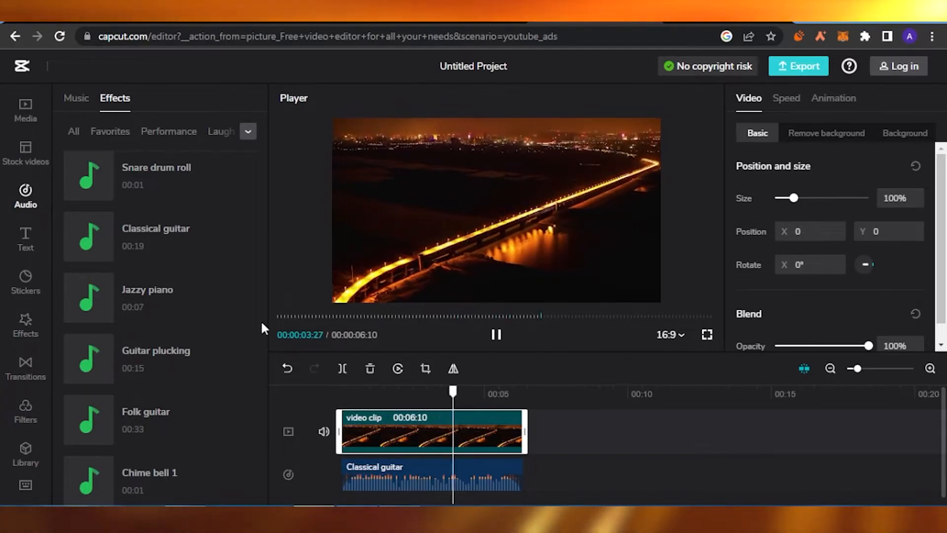
# Stop the playback, browse the new text styles and add the white ART style with a golden glow to the timeline
pyautogui.click(28, 239)
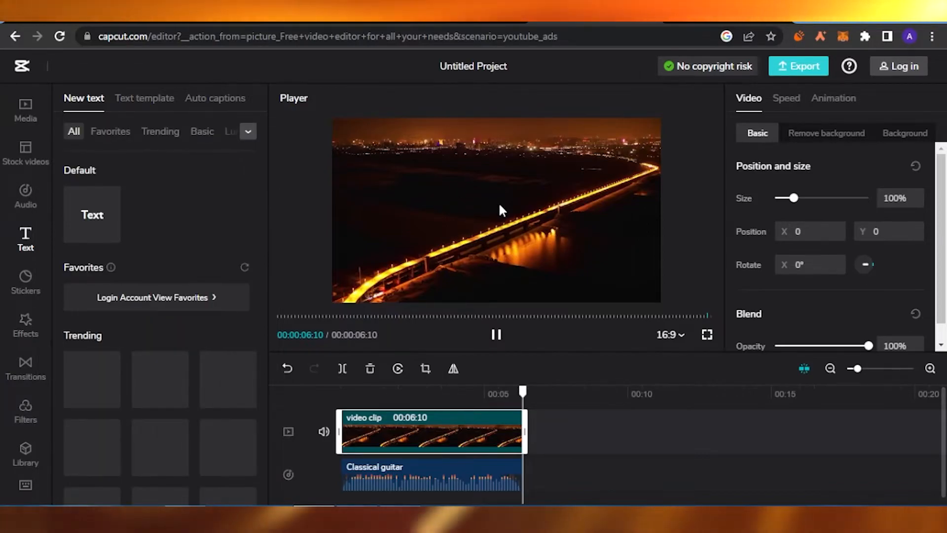
pyautogui.click(497, 335)
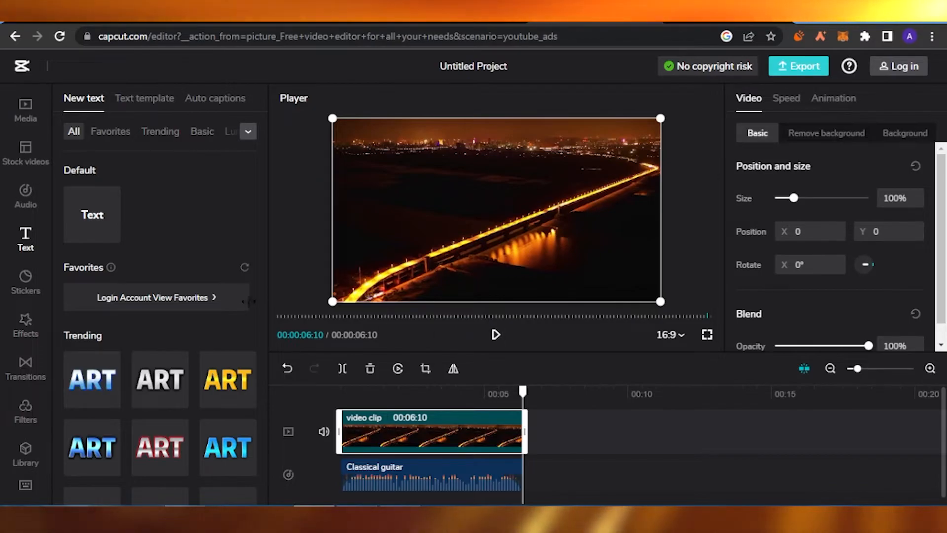
pyautogui.moveTo(265, 170); pyautogui.dragTo(254, 217)
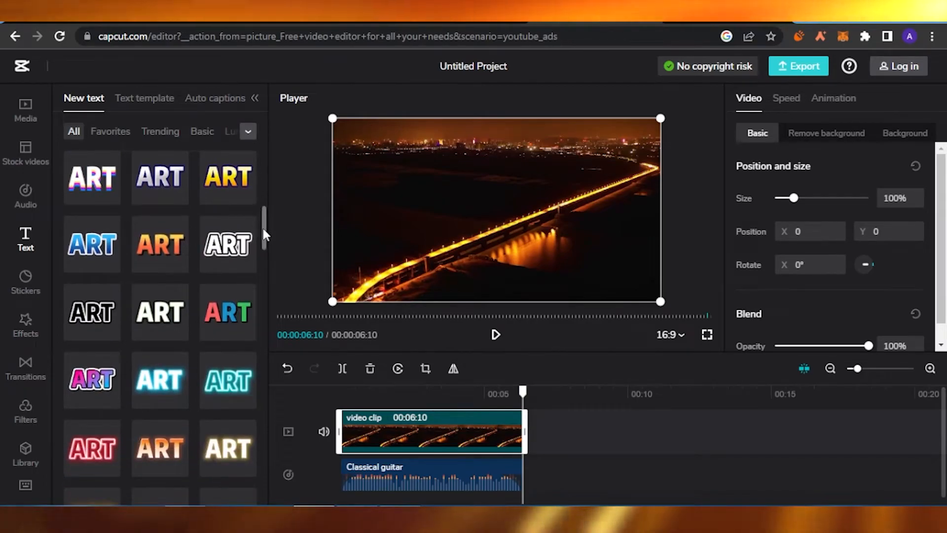
pyautogui.scroll(-2, 264, 241)
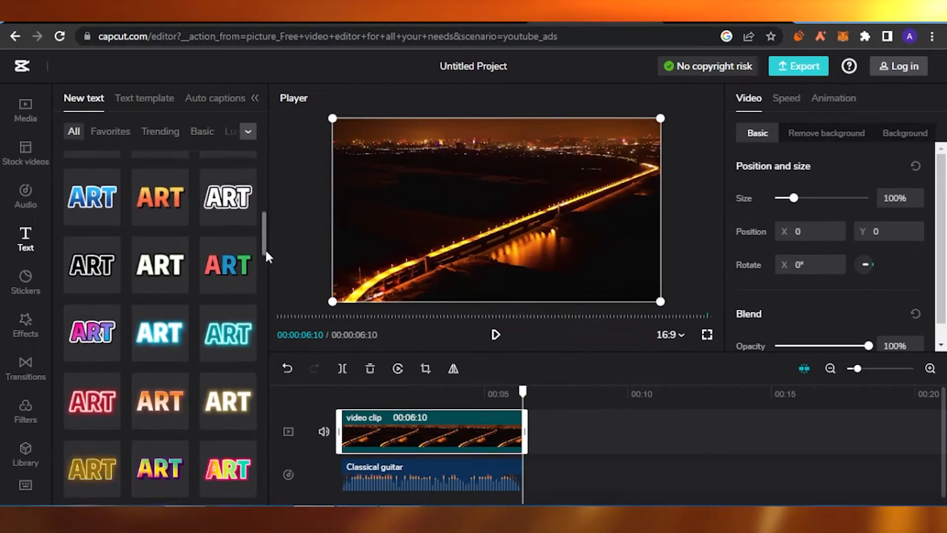
pyautogui.moveTo(220, 348)
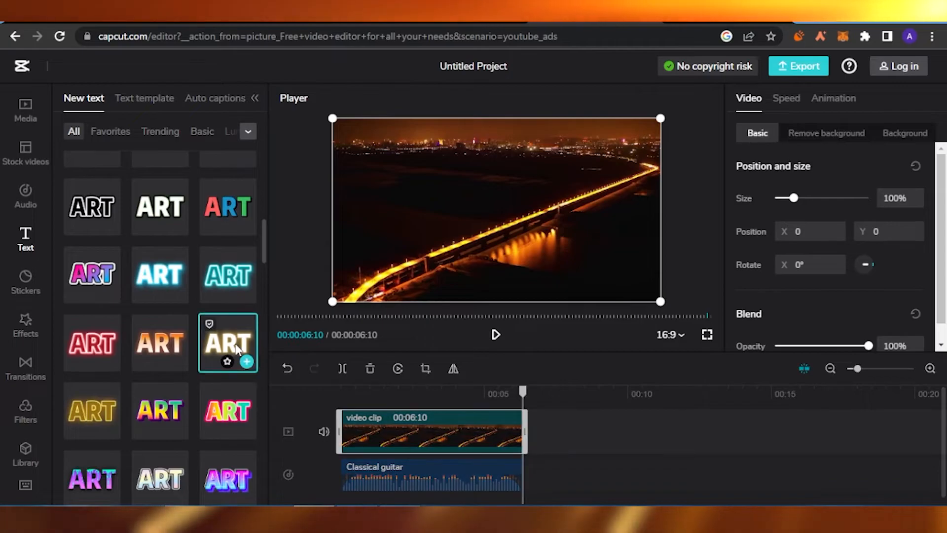
pyautogui.click(246, 361)
# Replace the text's content with "You'll make it!" and fit its timeline clip to the full length of the video clip
pyautogui.click(765, 170)
pyautogui.hotkey('ctrl', 'a')
pyautogui.press('BackSpace')
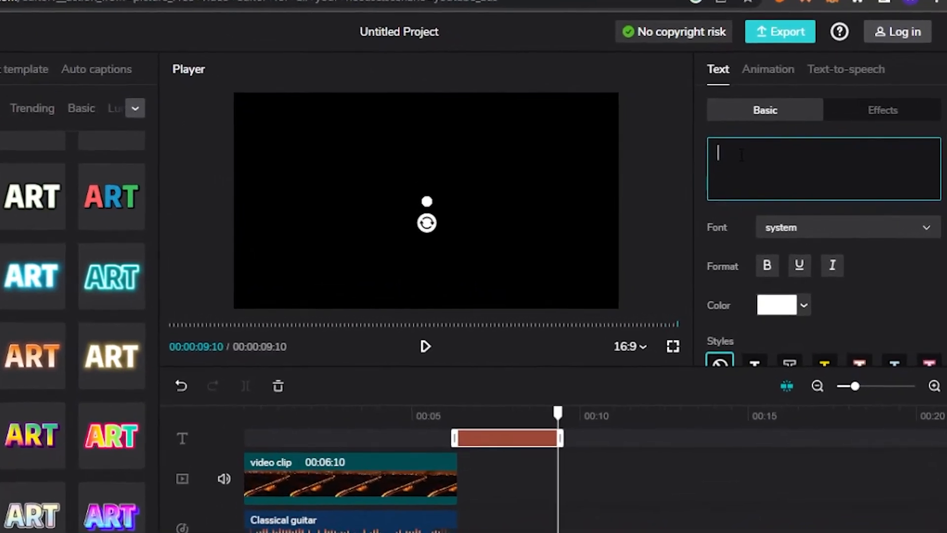
pyautogui.write("You'll make it!")
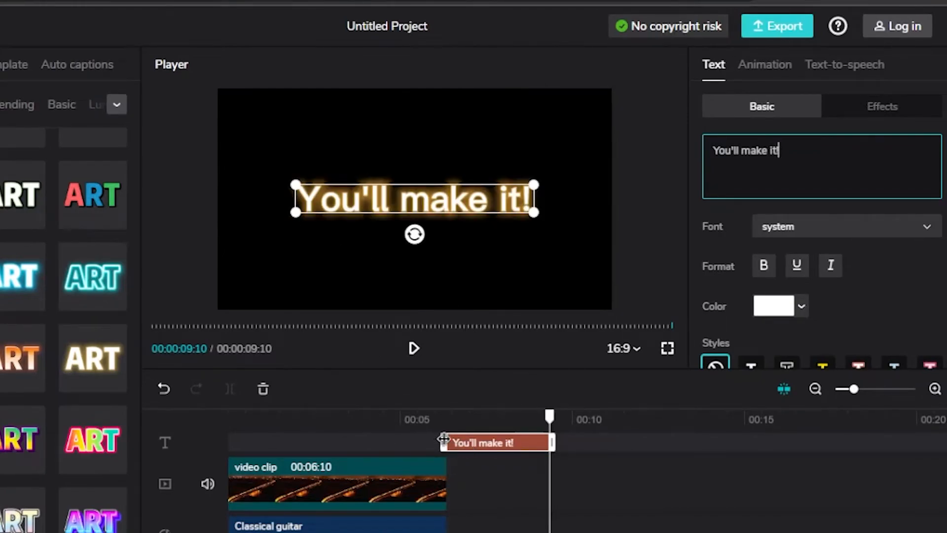
pyautogui.moveTo(478, 441); pyautogui.dragTo(261, 446)
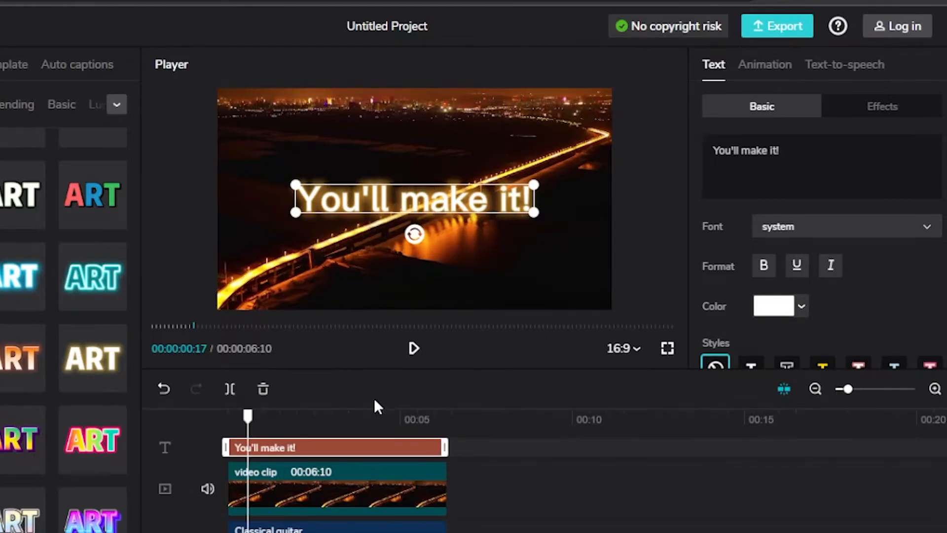
# Set the text's font to Amelina and enlarge the text in the frame
pyautogui.click(924, 232)
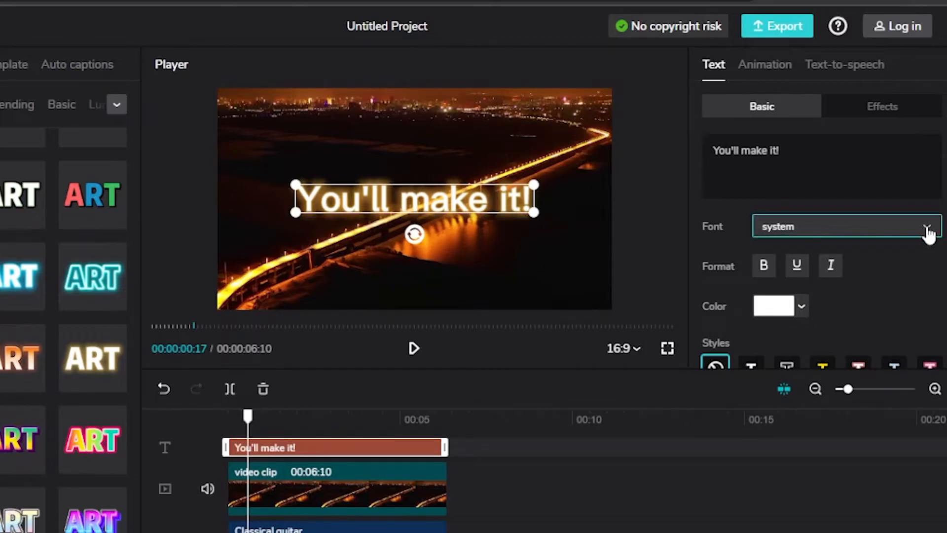
pyautogui.click(927, 232)
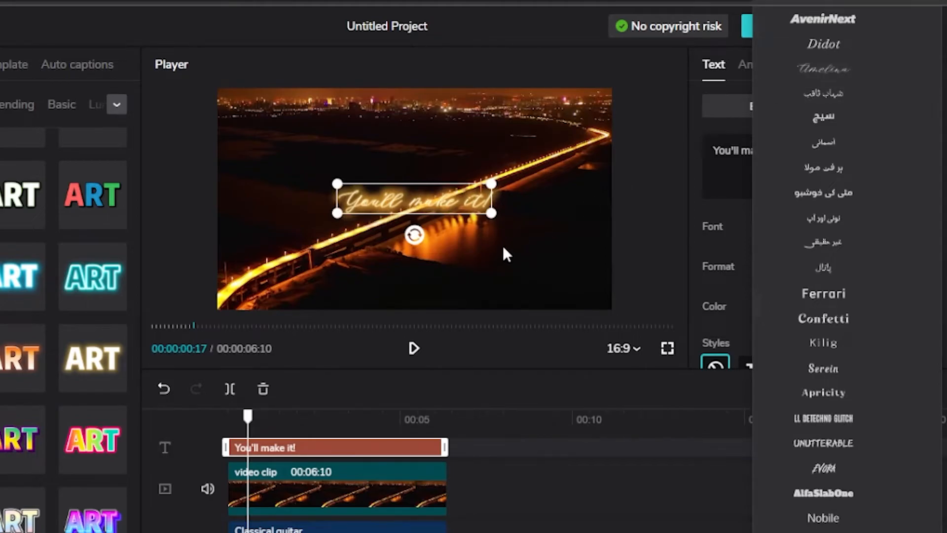
pyautogui.click(840, 73)
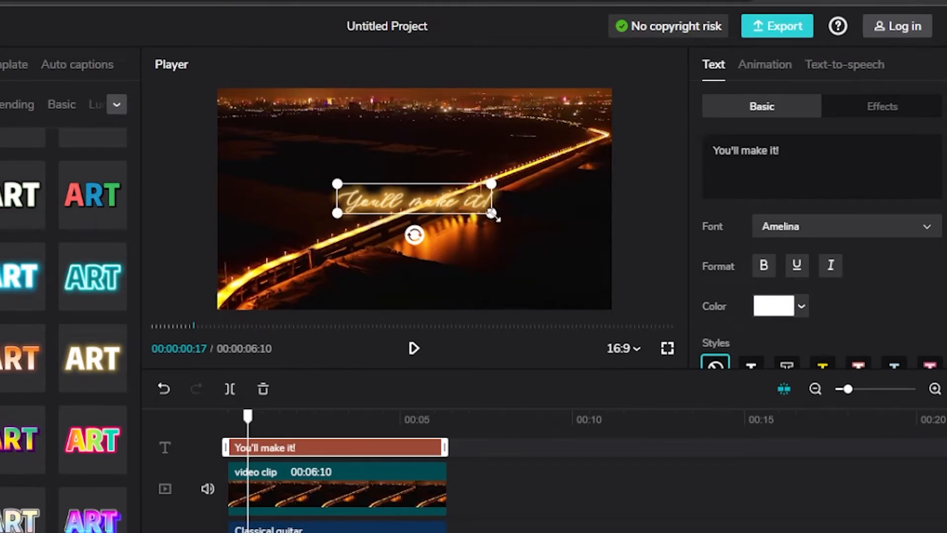
pyautogui.moveTo(492, 214); pyautogui.dragTo(565, 228)
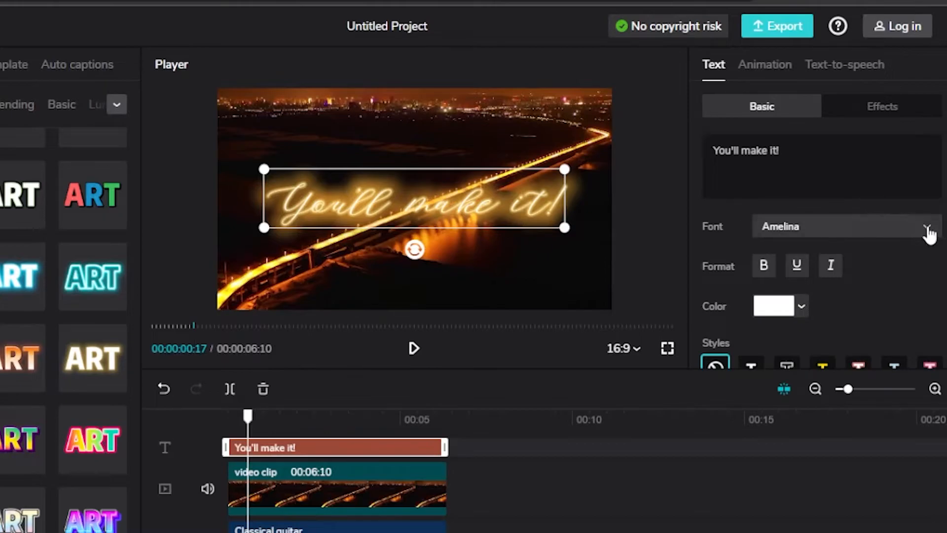
# Change the text's font to an italic serif typeface and apply the Fade In entrance animation
pyautogui.click(929, 230)
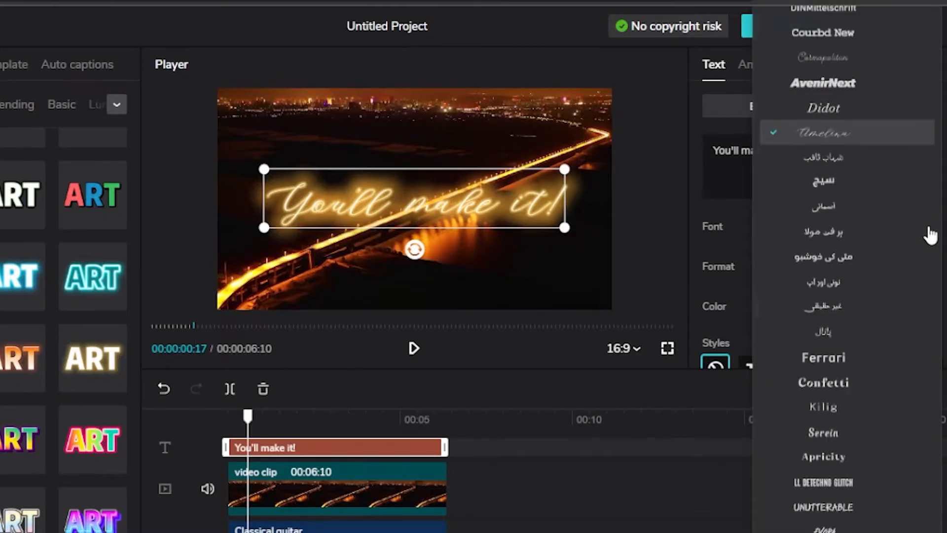
pyautogui.click(852, 363)
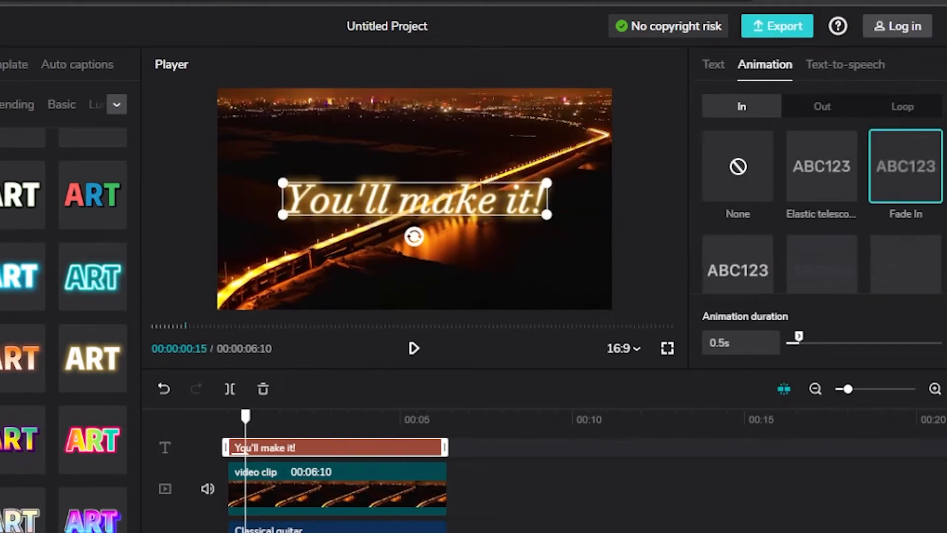
# Try the elastic, Fade In, random bounce and Glitch entrance animations on the text
pyautogui.scroll(-1, 823, 198)
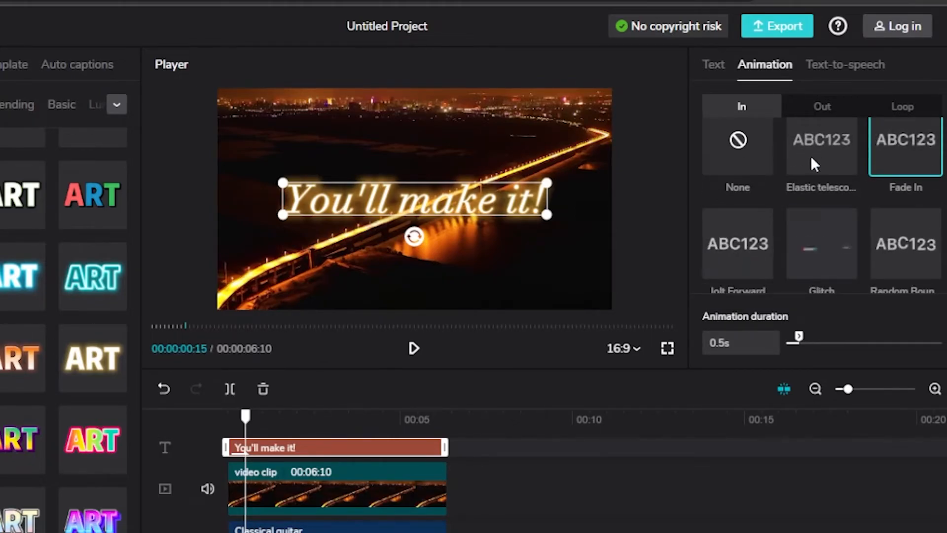
pyautogui.click(830, 153)
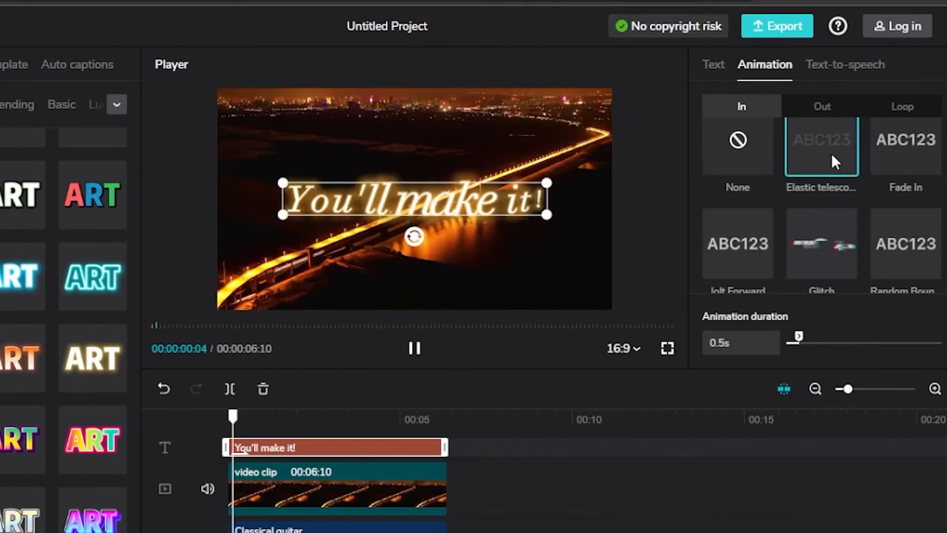
pyautogui.click(908, 137)
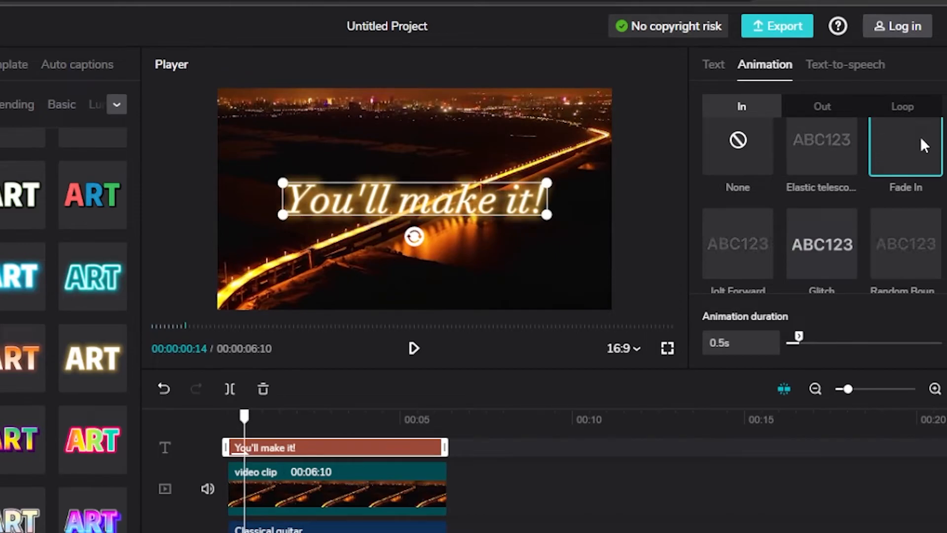
pyautogui.scroll(-2, 931, 163)
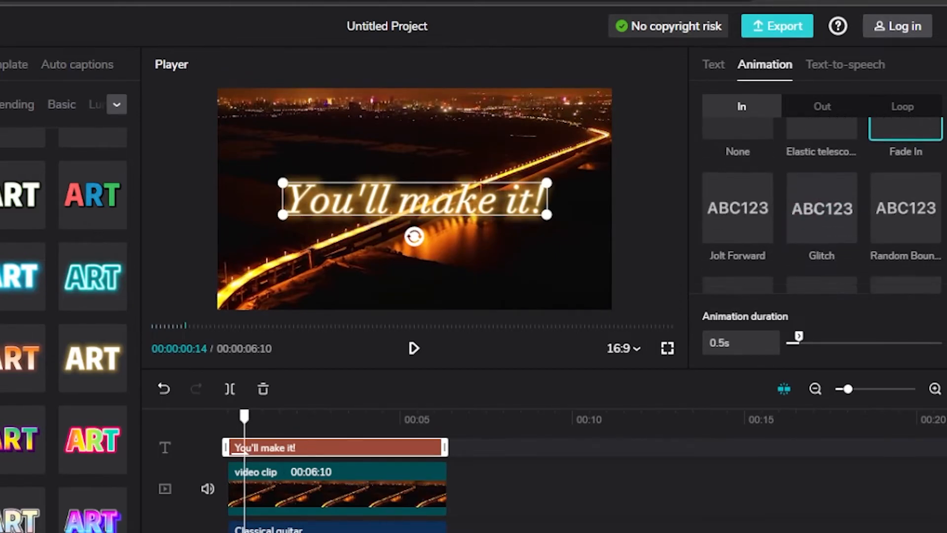
pyautogui.click(894, 195)
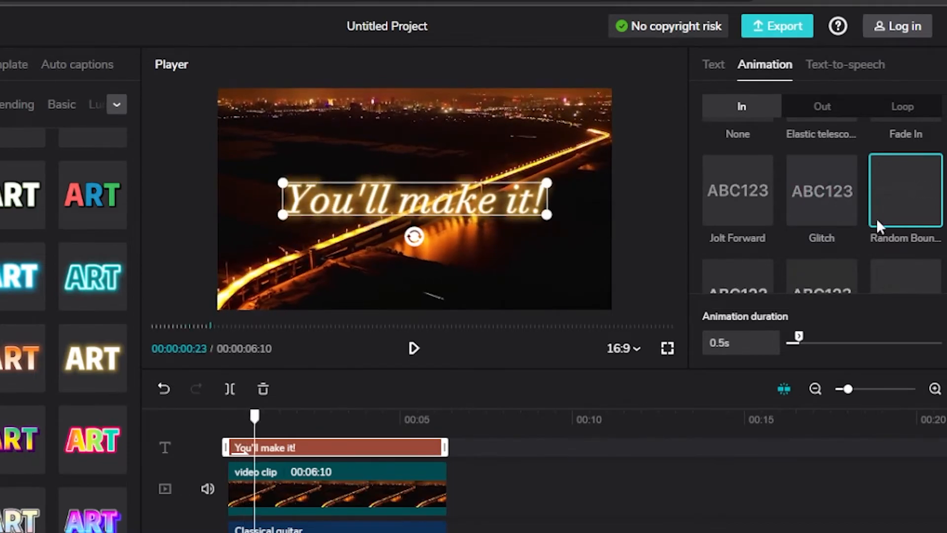
pyautogui.click(821, 204)
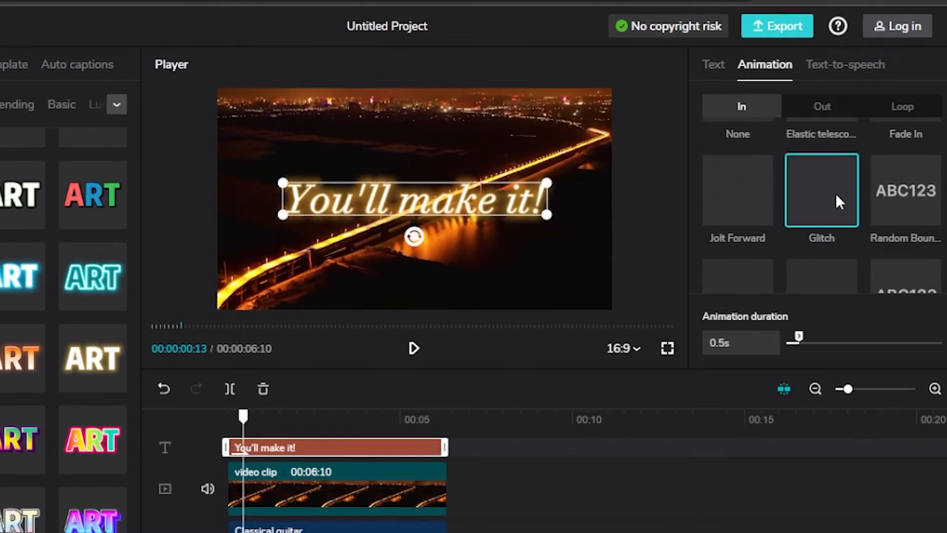
# Apply the Dissolve entrance animation to the text and set its duration to 6.2 s
pyautogui.scroll(-3, 821, 204)
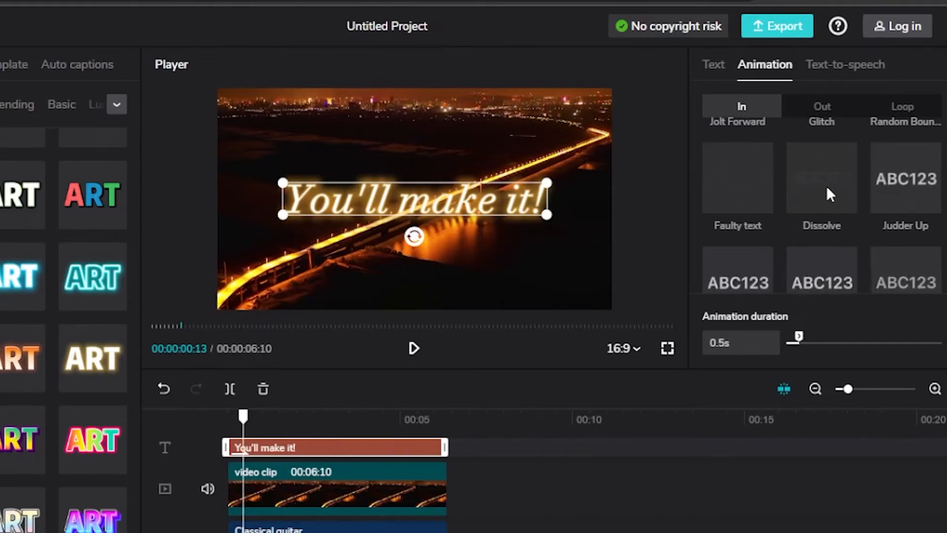
pyautogui.click(833, 174)
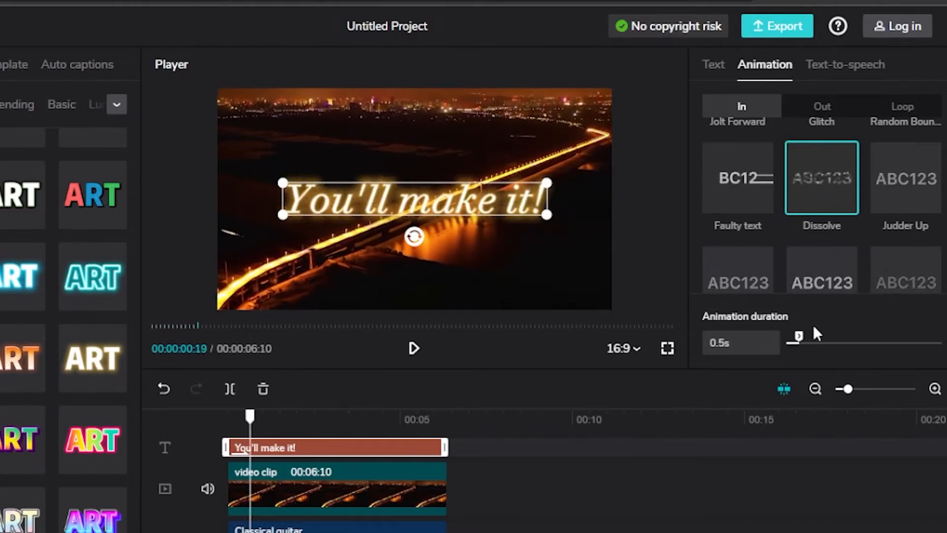
pyautogui.moveTo(799, 341); pyautogui.dragTo(885, 339)
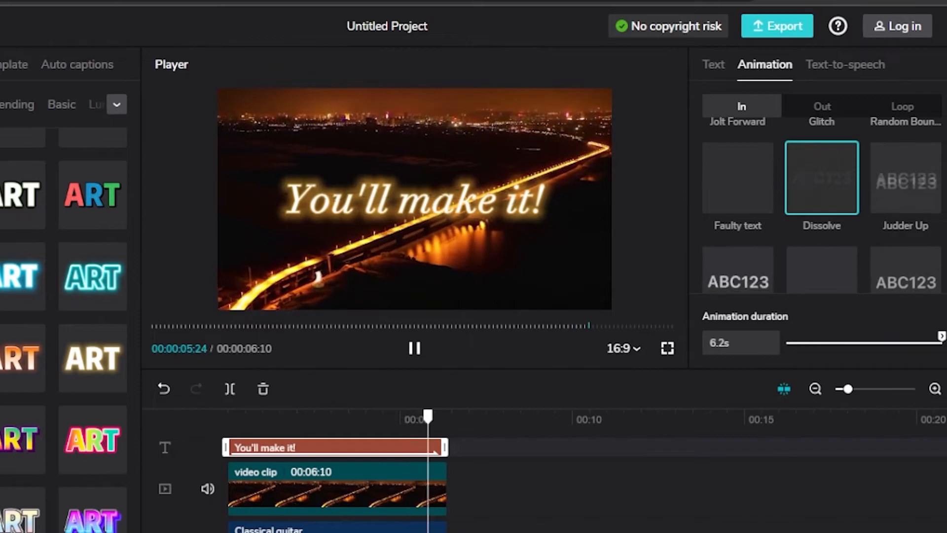
# Apply the Fade In entrance animation to the text, set its duration to 1.9 s and play the result
pyautogui.scroll(-2, 821, 205)
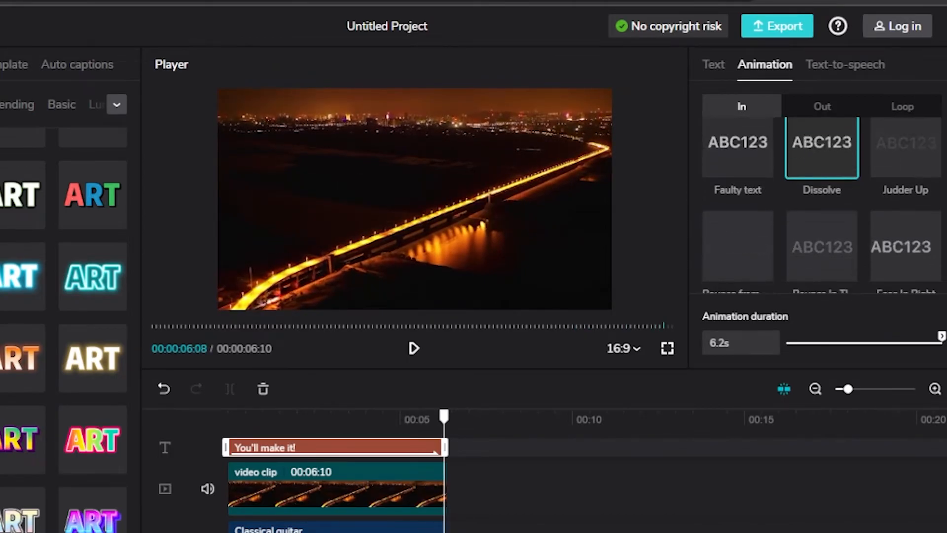
pyautogui.scroll(-1, 822, 204)
pyautogui.scroll(-2, 822, 205)
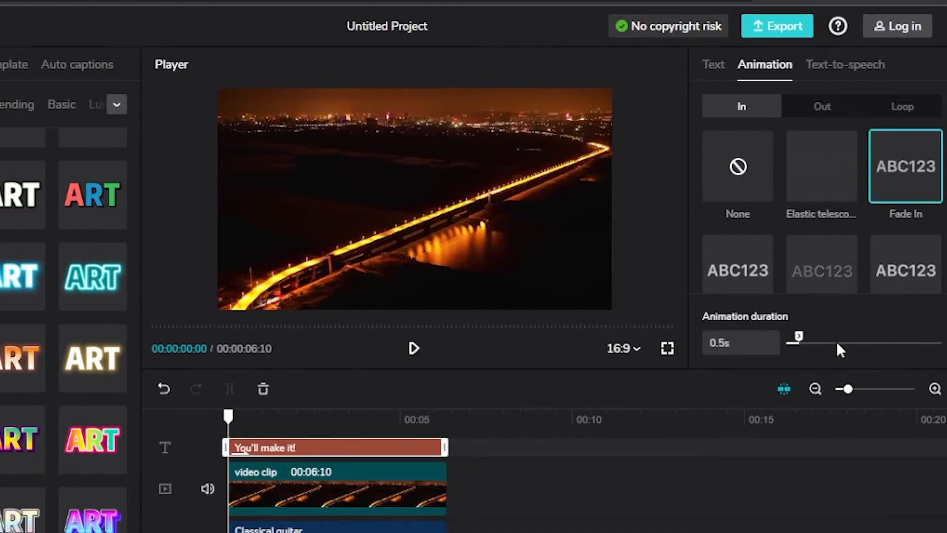
pyautogui.click(838, 344)
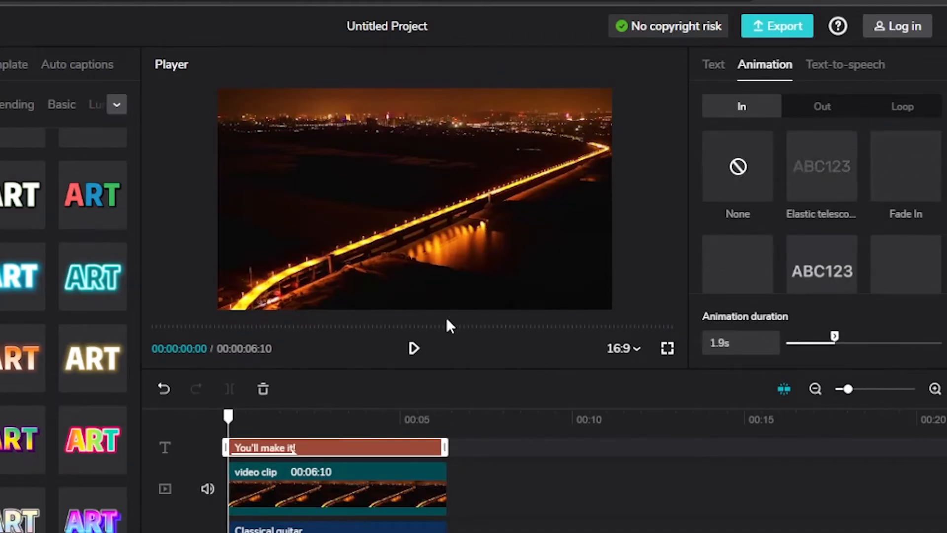
pyautogui.click(414, 349)
pyautogui.click(414, 348)
pyautogui.click(414, 348)
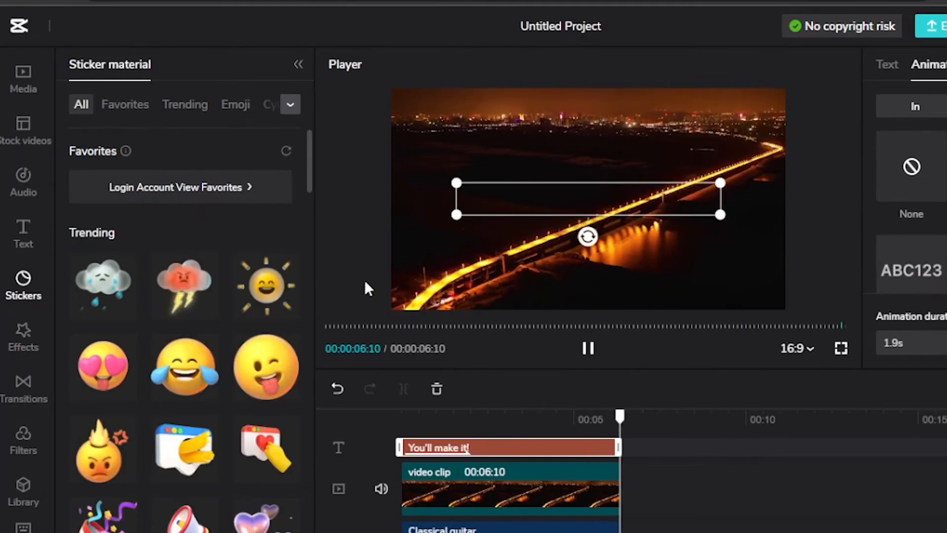
# Browse the stickers in the sticker library
pyautogui.moveTo(309, 171); pyautogui.dragTo(301, 240)
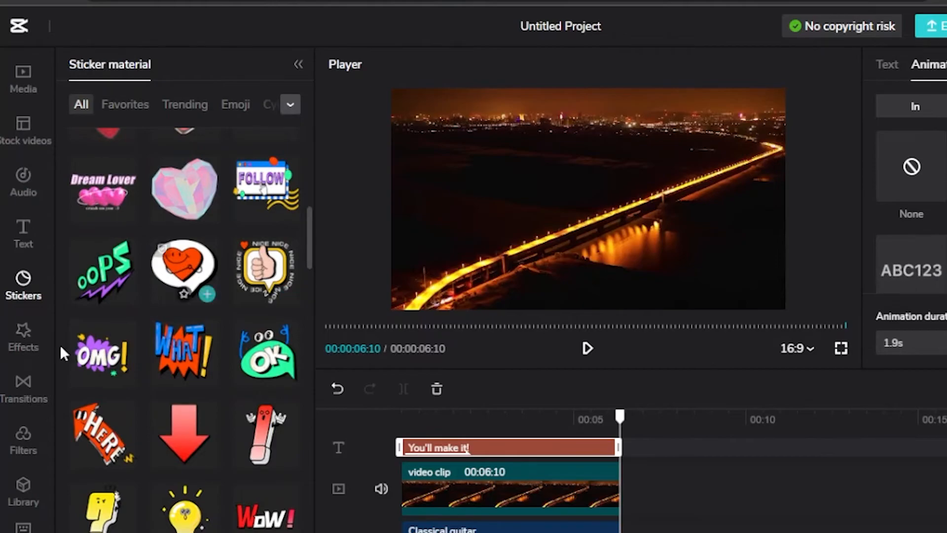
# Add the Summer Bubbles special effect from the effects library to the timeline and play the video
pyautogui.click(20, 347)
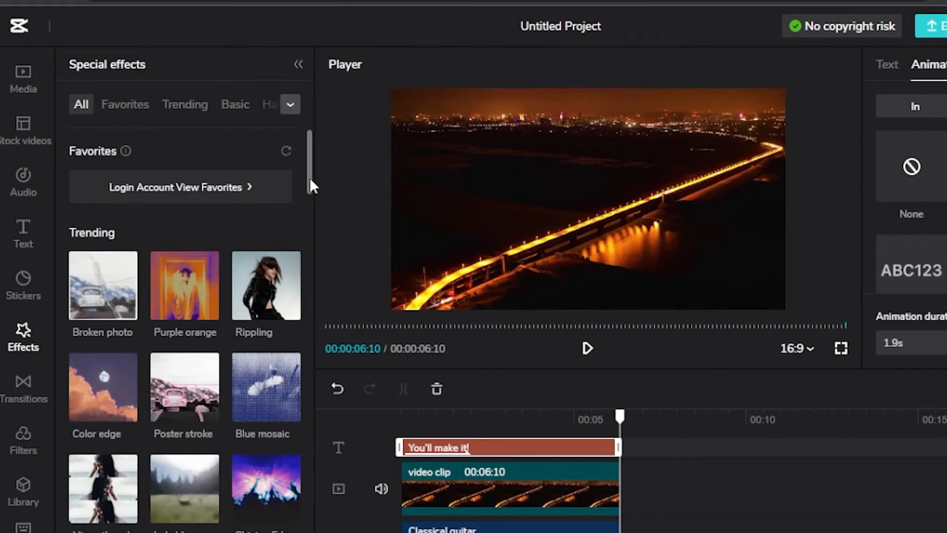
pyautogui.moveTo(309, 173); pyautogui.dragTo(316, 232)
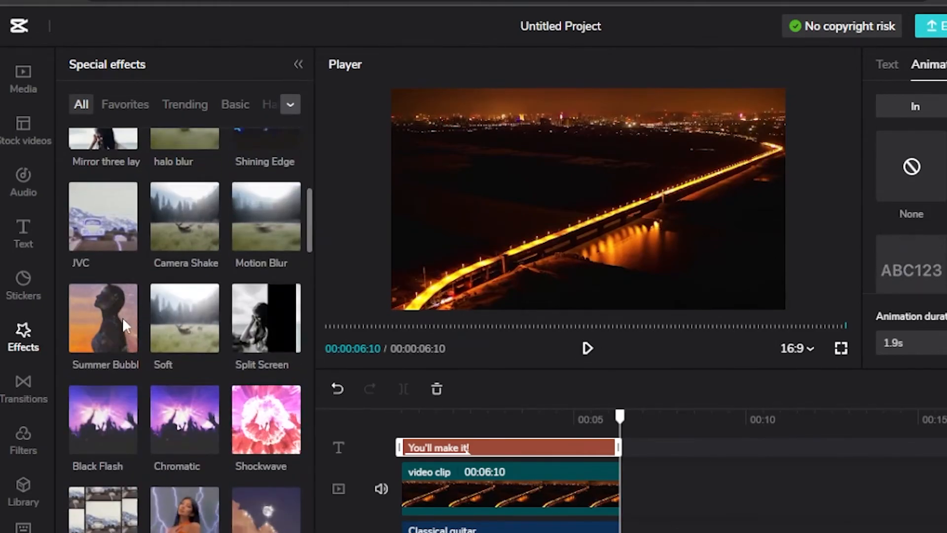
pyautogui.moveTo(116, 319)
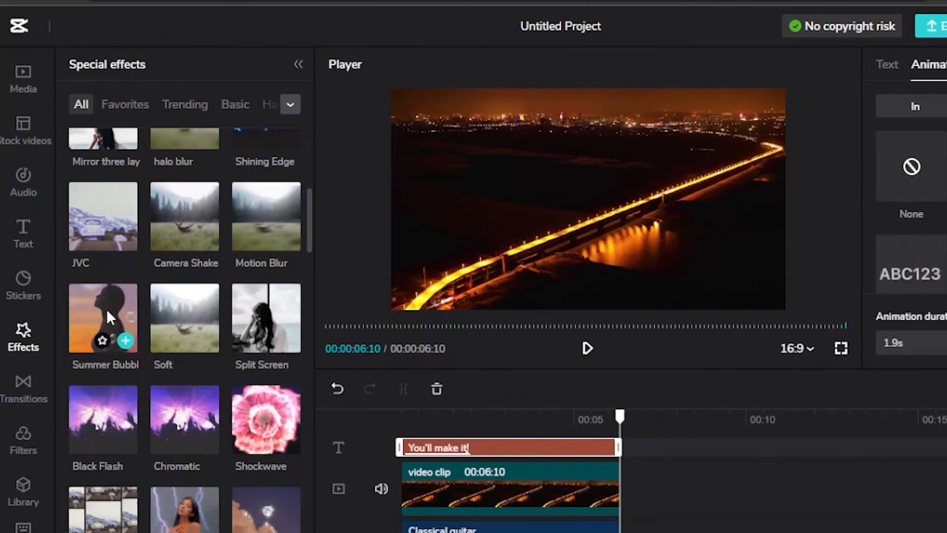
pyautogui.click(129, 349)
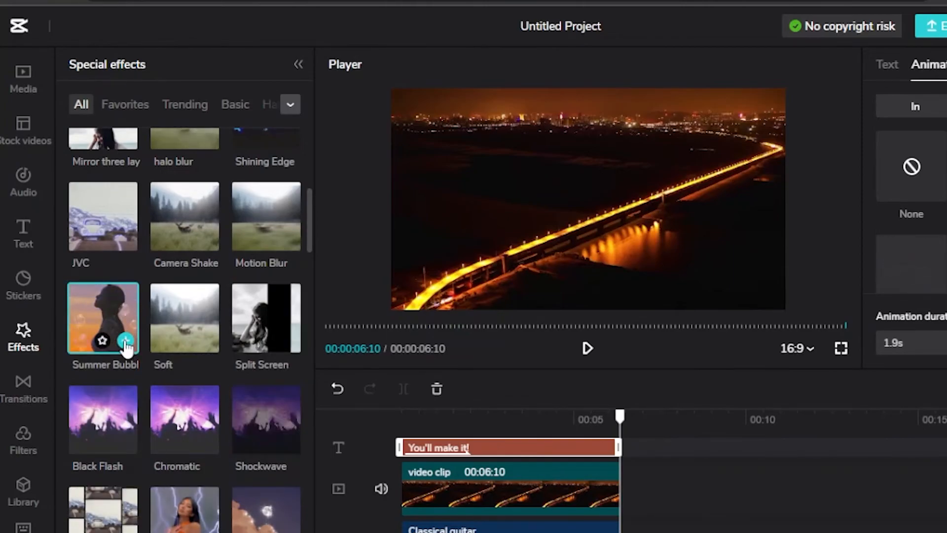
pyautogui.click(126, 340)
pyautogui.click(588, 348)
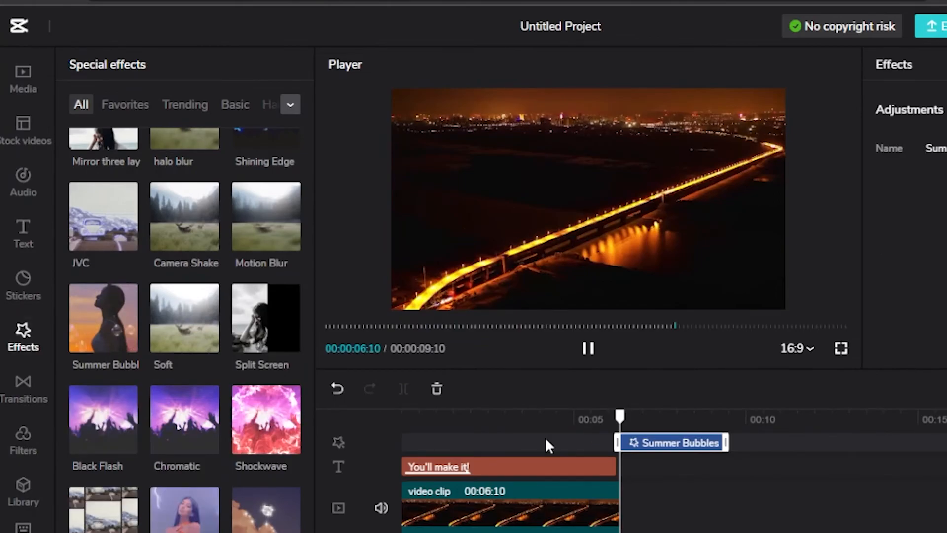
# Move the Summer Bubbles effect to the start of the timeline above the text and preview it
pyautogui.moveTo(626, 440); pyautogui.dragTo(420, 443)
pyautogui.click(588, 350)
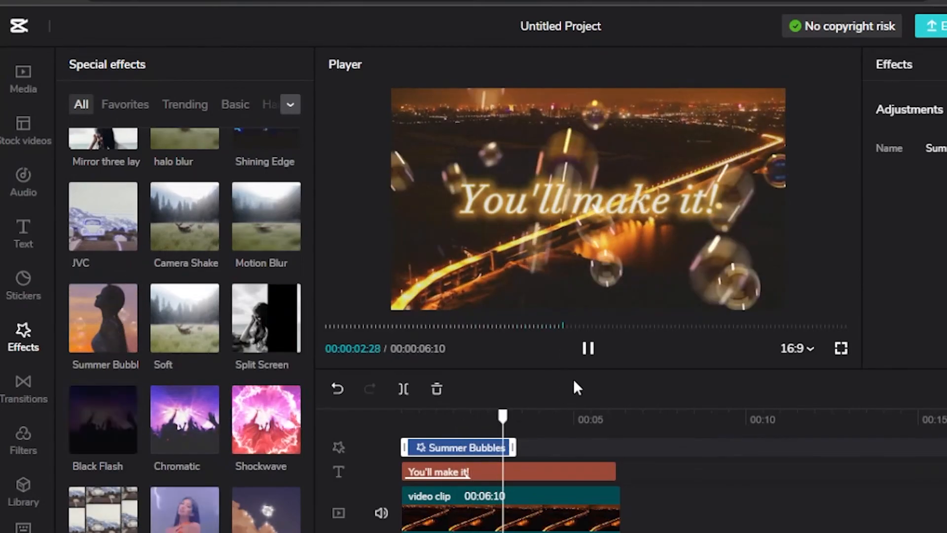
pyautogui.click(589, 349)
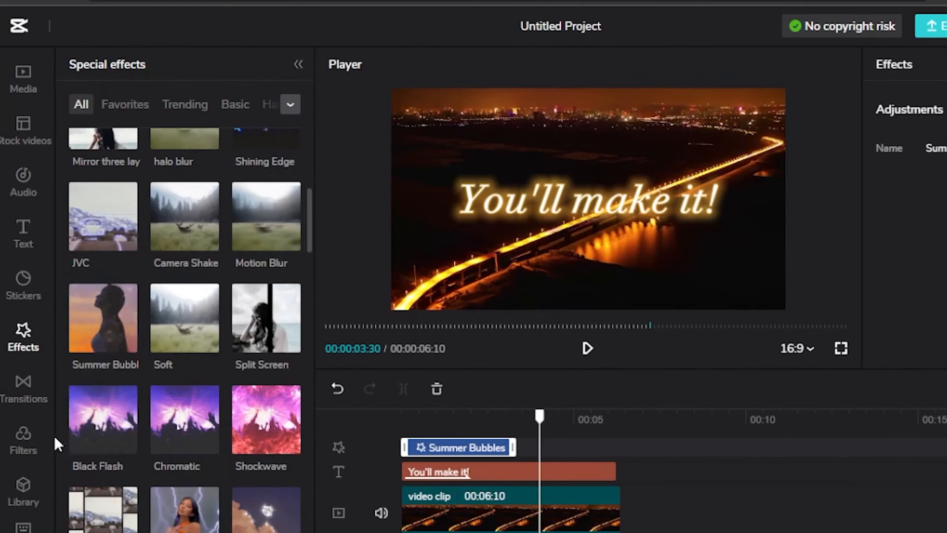
# Open the transitions library and select the video clip on the timeline
pyautogui.click(32, 397)
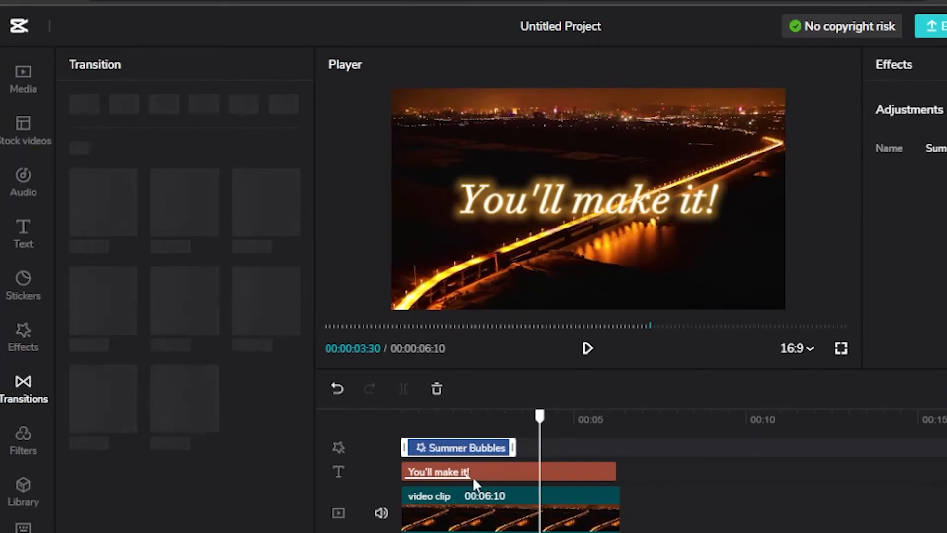
pyautogui.click(439, 517)
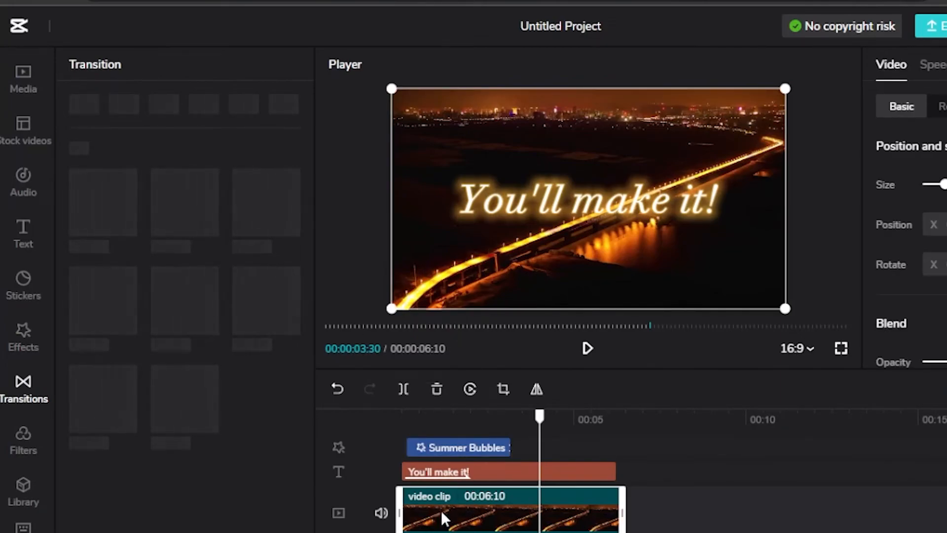